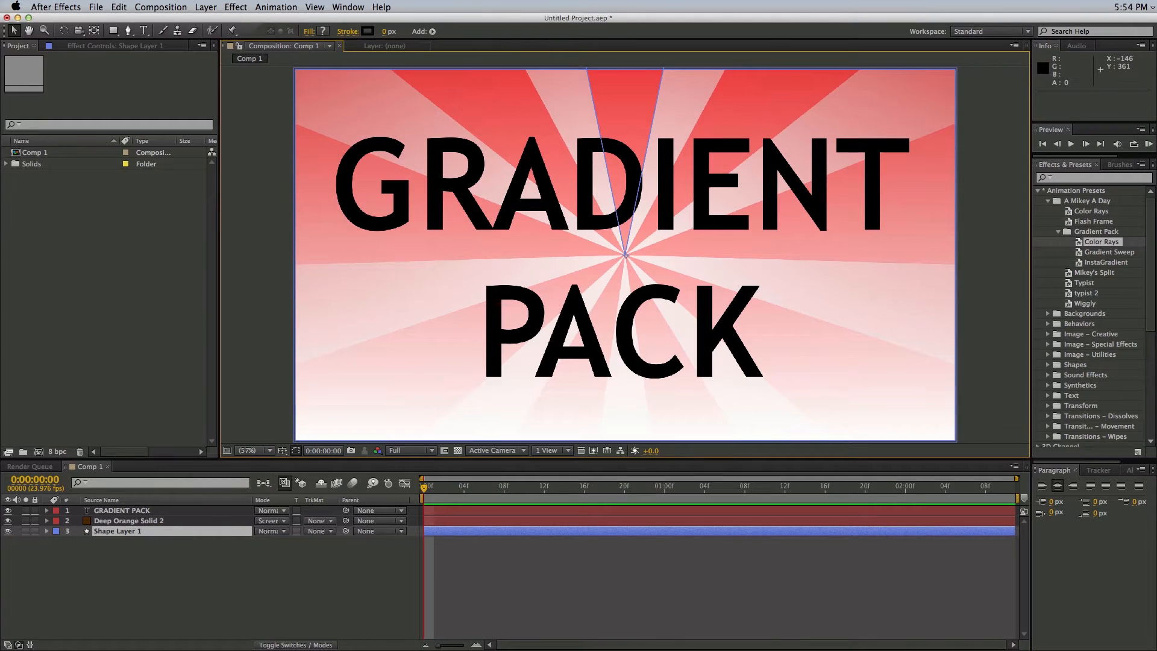
Look through the Gradient pack folder in Finder, checking its preset files and gradient pack.jsx, and return to After Effects
left_click_drag(0, 253, 521, 144)
left_click(446, 263)
left_click(343, 191)
left_click(333, 202)
left_click(337, 212)
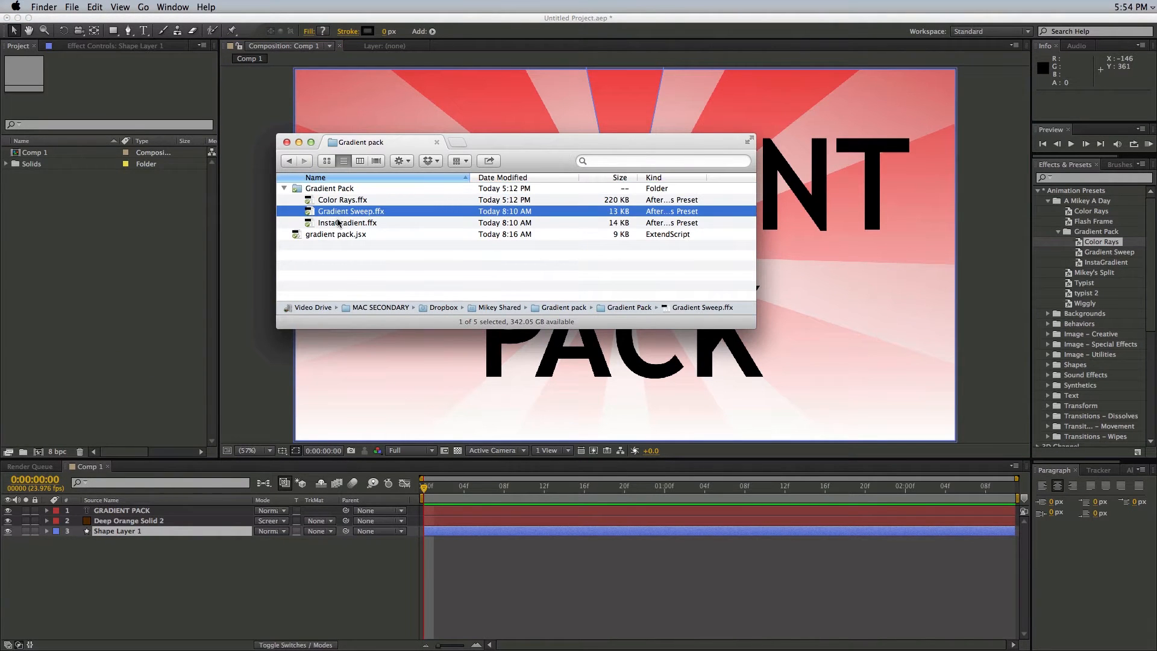
left_click(338, 223)
left_click(330, 238)
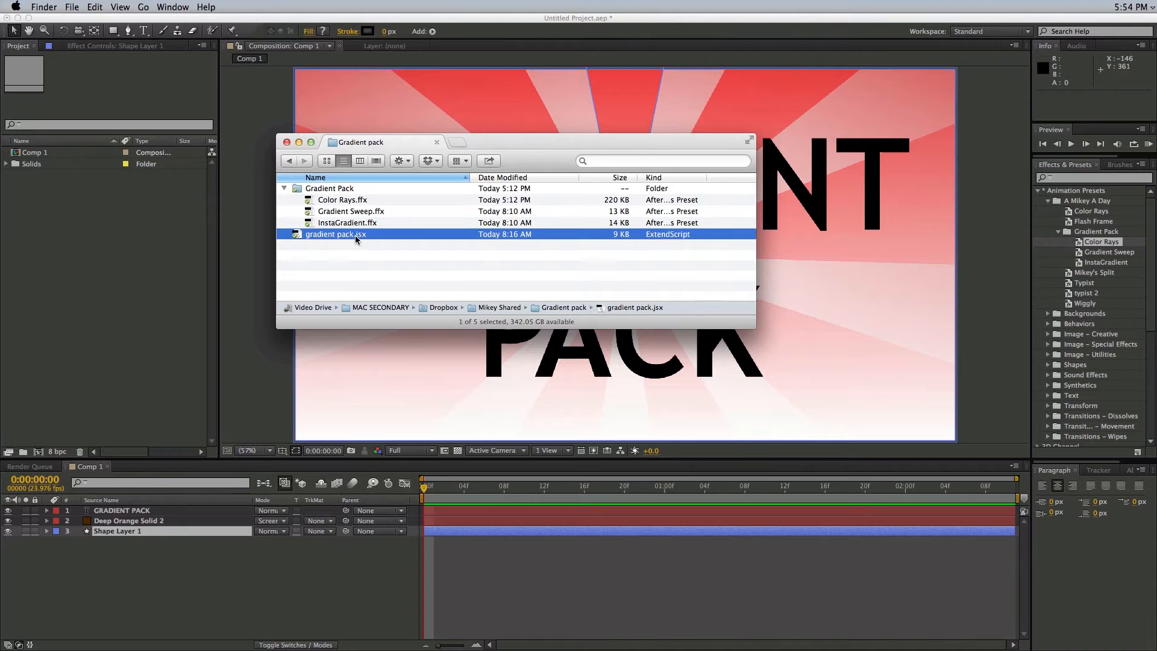
left_click(331, 190)
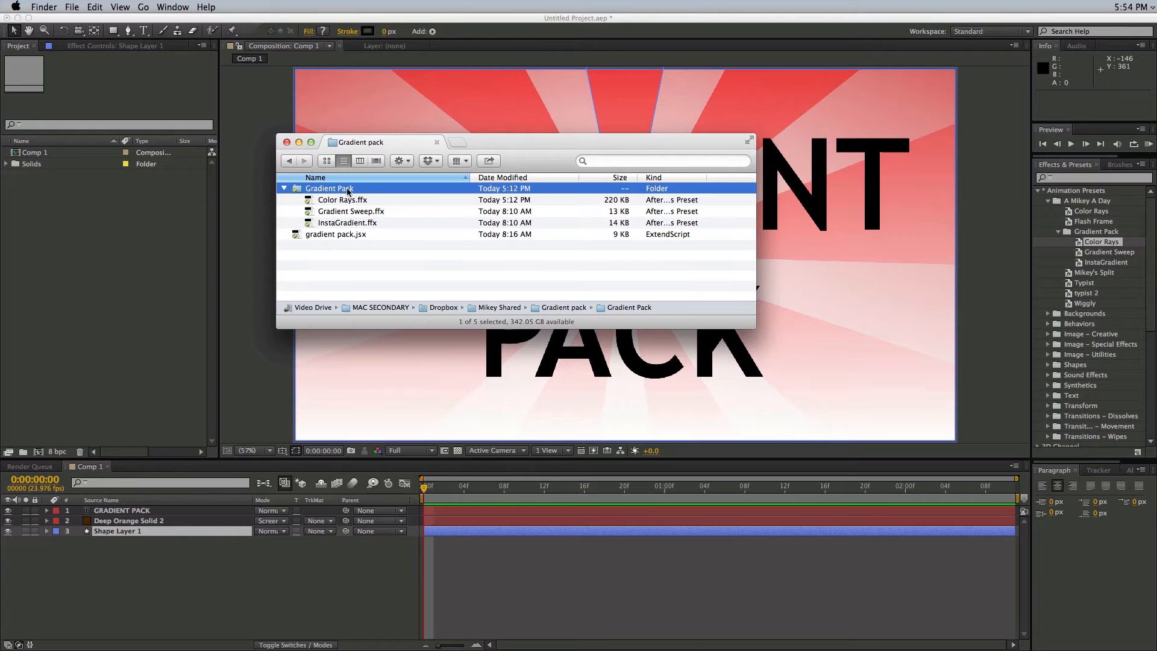
left_click(343, 234)
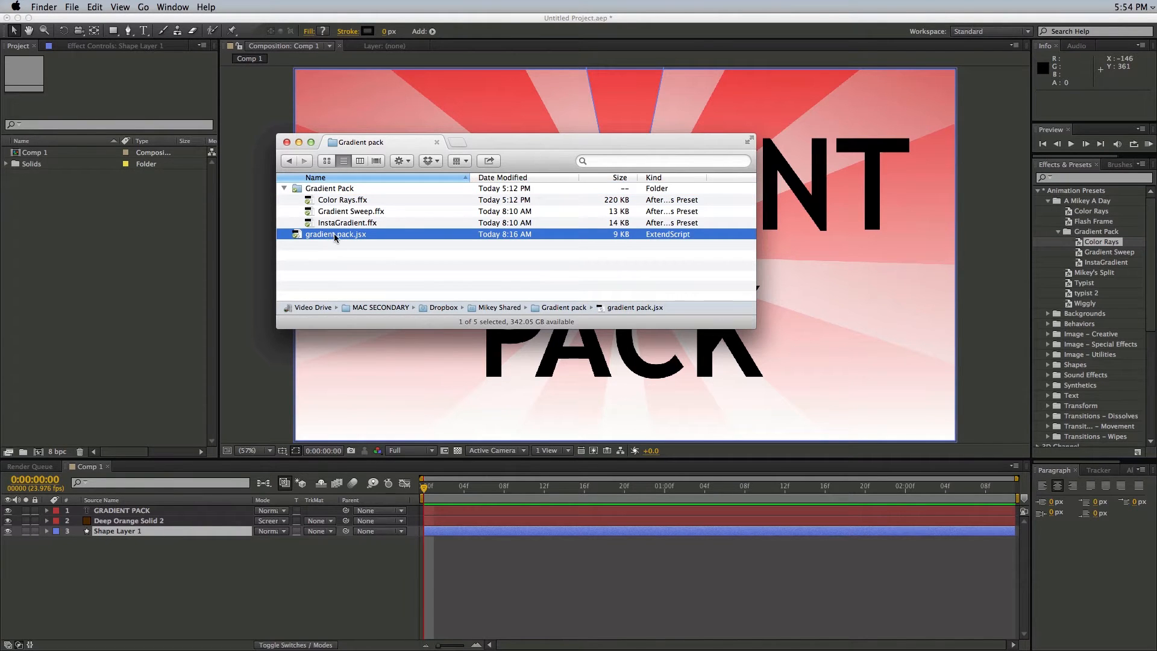
left_click(257, 213)
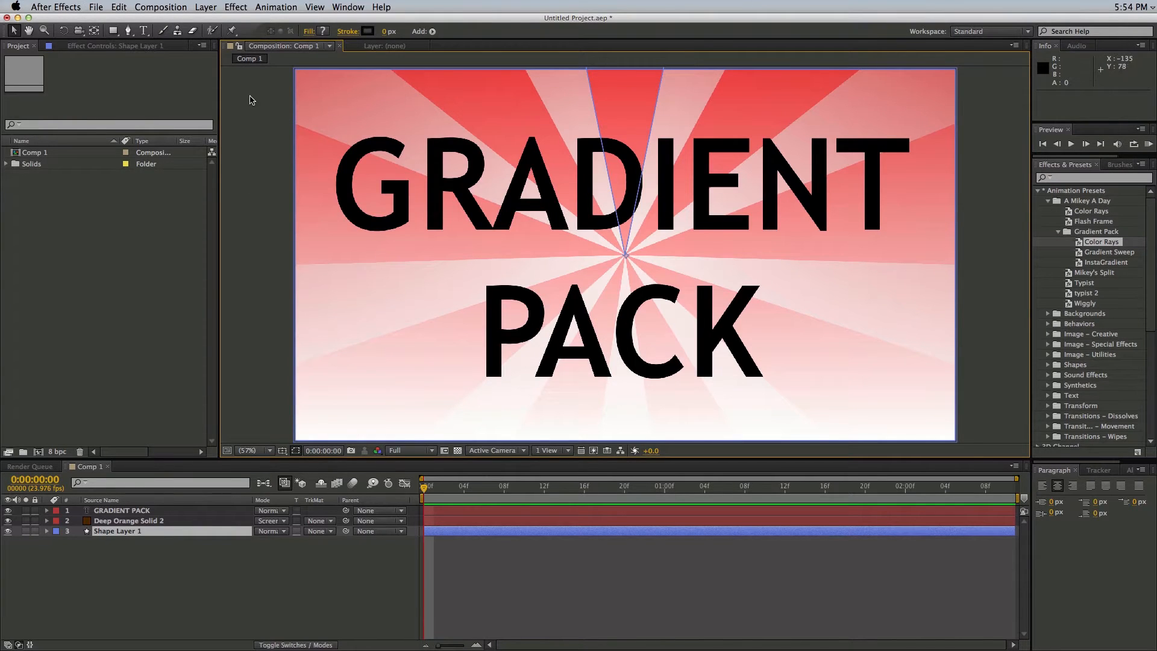
Run the script file gradient pack.jsx from the Gradient pack folder
left_click(98, 7)
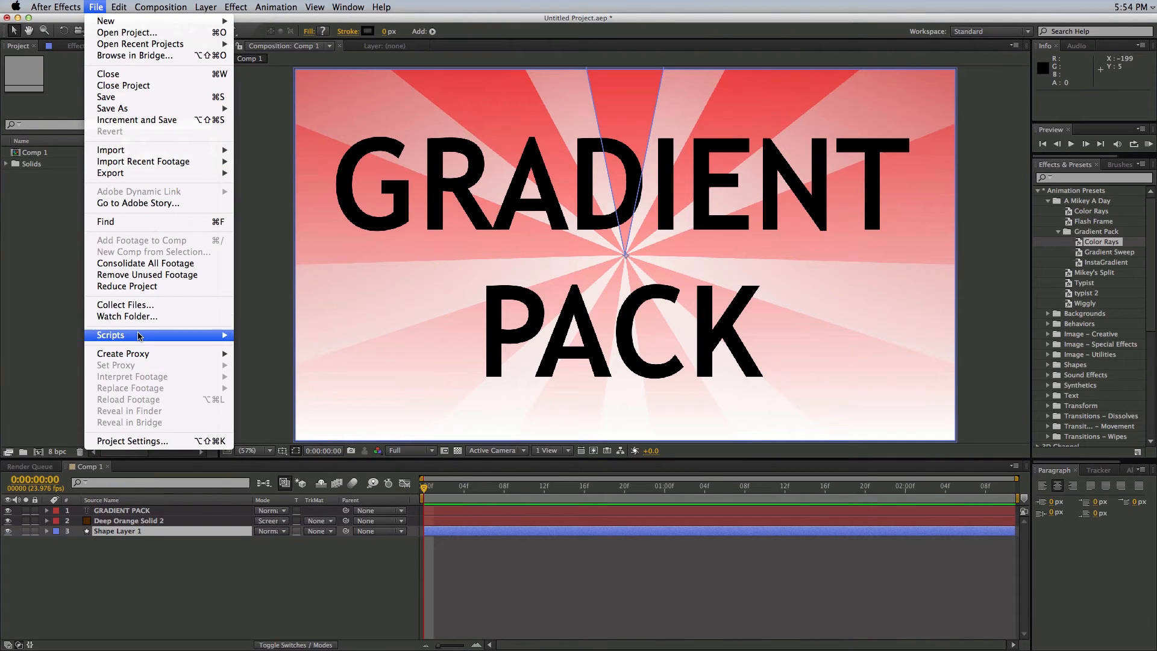
left_click(259, 220)
left_click(93, 7)
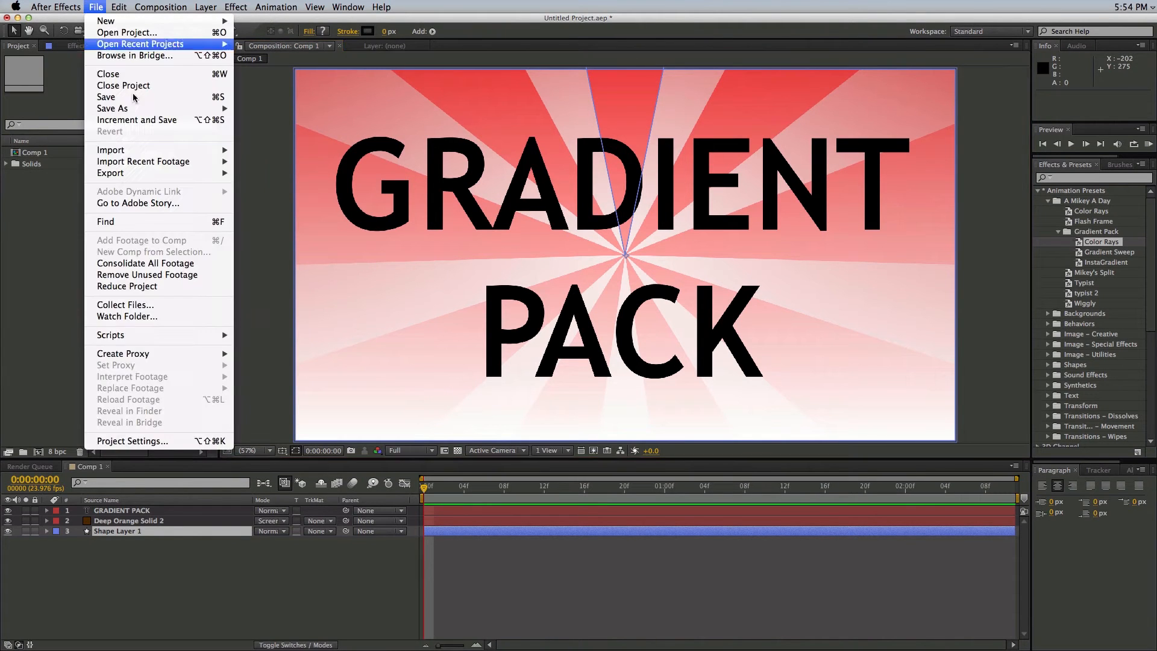
mouse_move(146, 335)
left_click(293, 335)
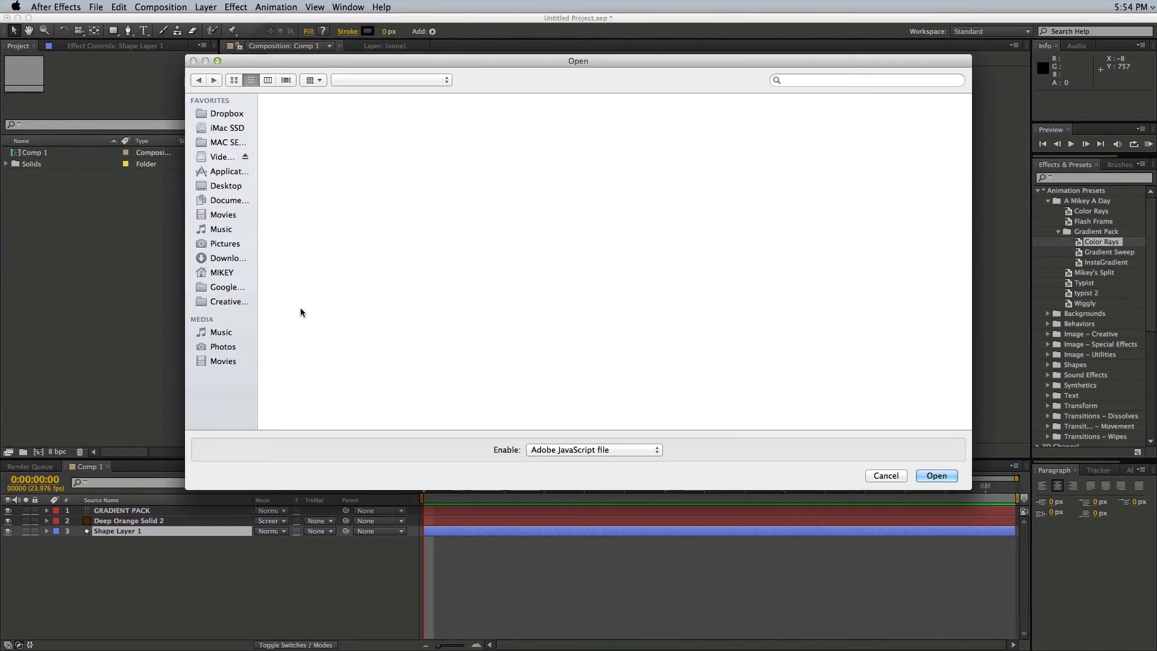
left_click(314, 122)
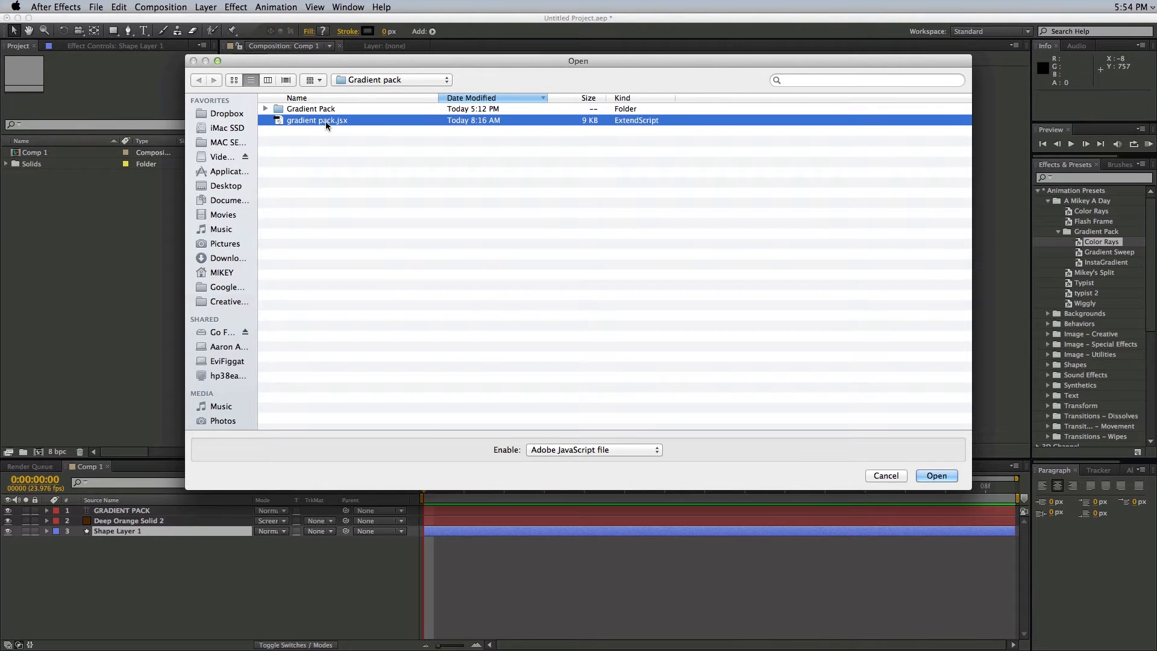
left_click(937, 476)
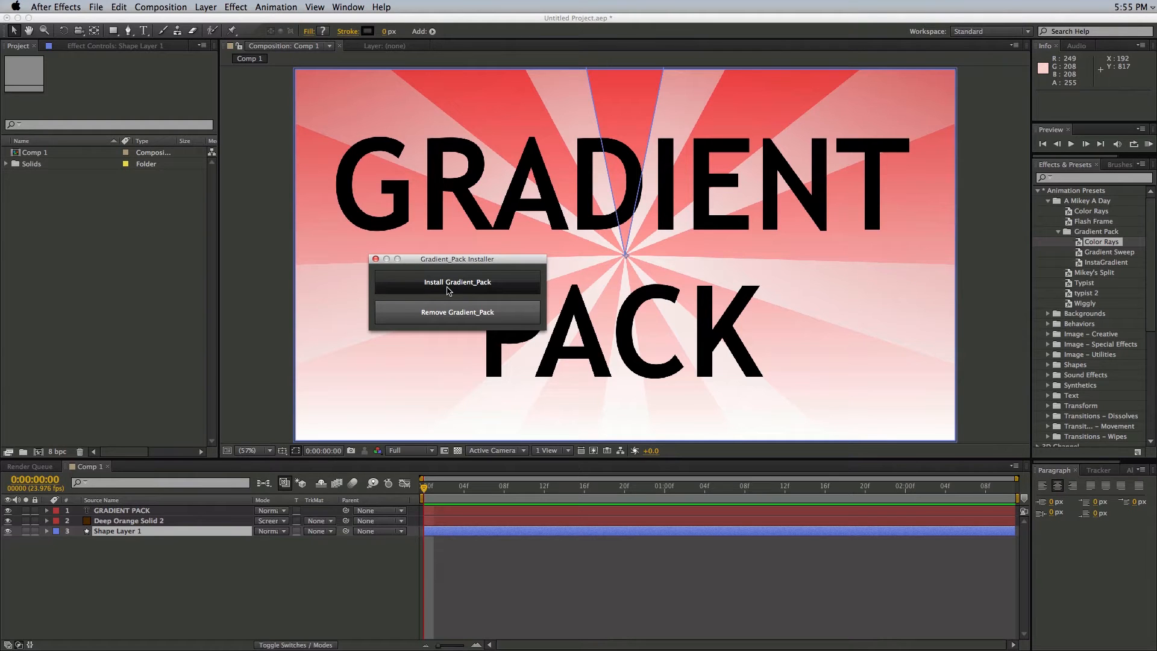
Choose to install Gradient_Pack in the installer window and close the installer
left_click(424, 280)
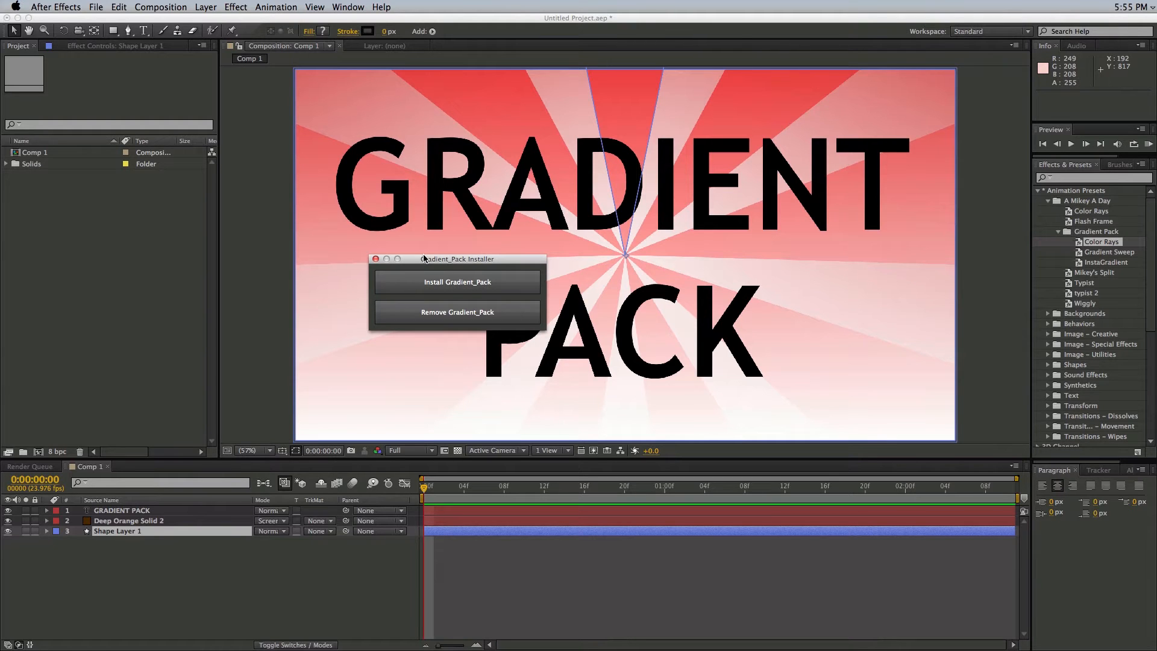
left_click_drag(424, 259, 398, 253)
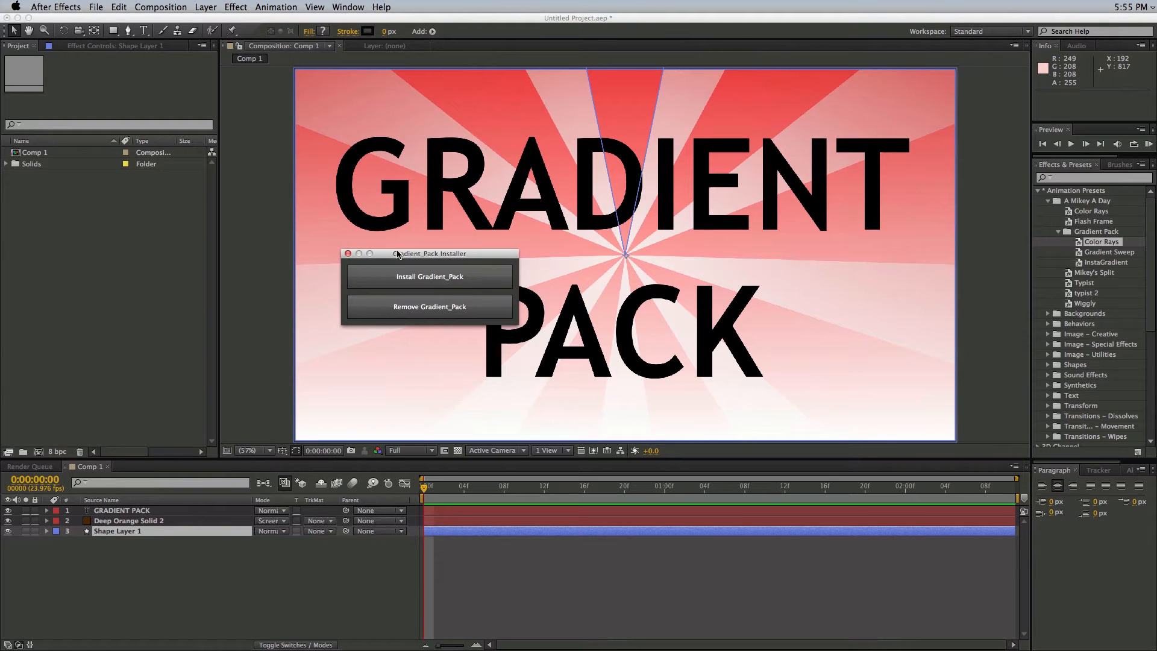
left_click(349, 254)
Check the general preferences for the setting that allows scripts to write files and access the network
left_click(100, 7)
mouse_move(66, 8)
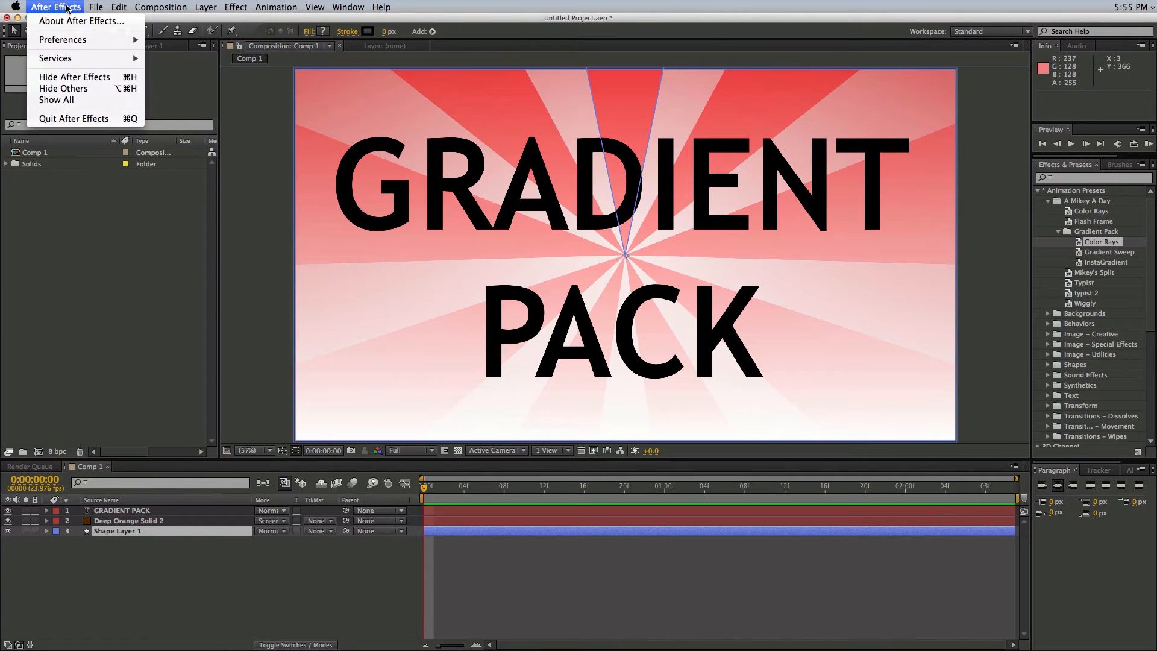
mouse_move(63, 39)
left_click(187, 39)
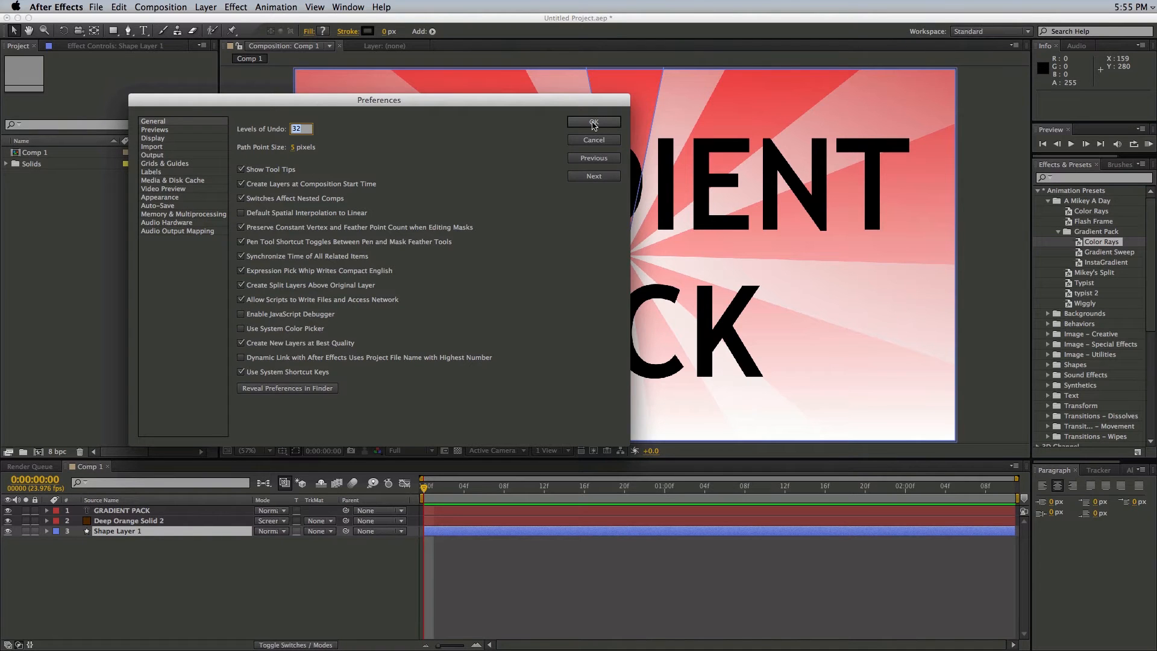
left_click(593, 123)
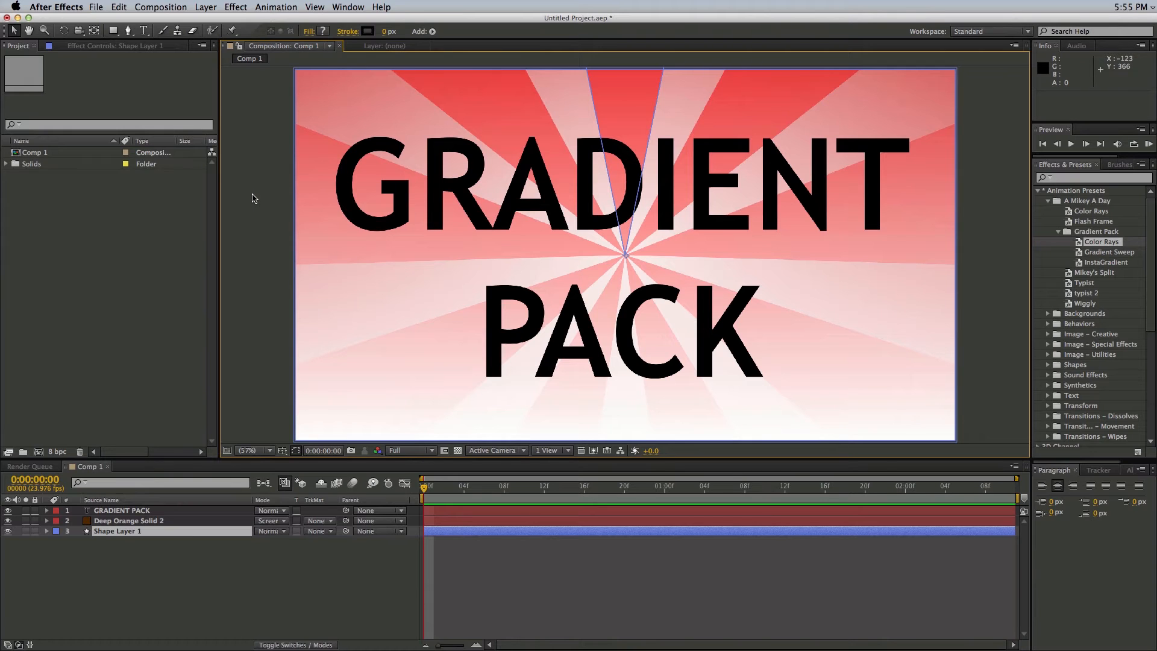
Create a new 1920 x 1080 composition at 23.976 fps and add a full-size deep orange solid to it
key("super+n")
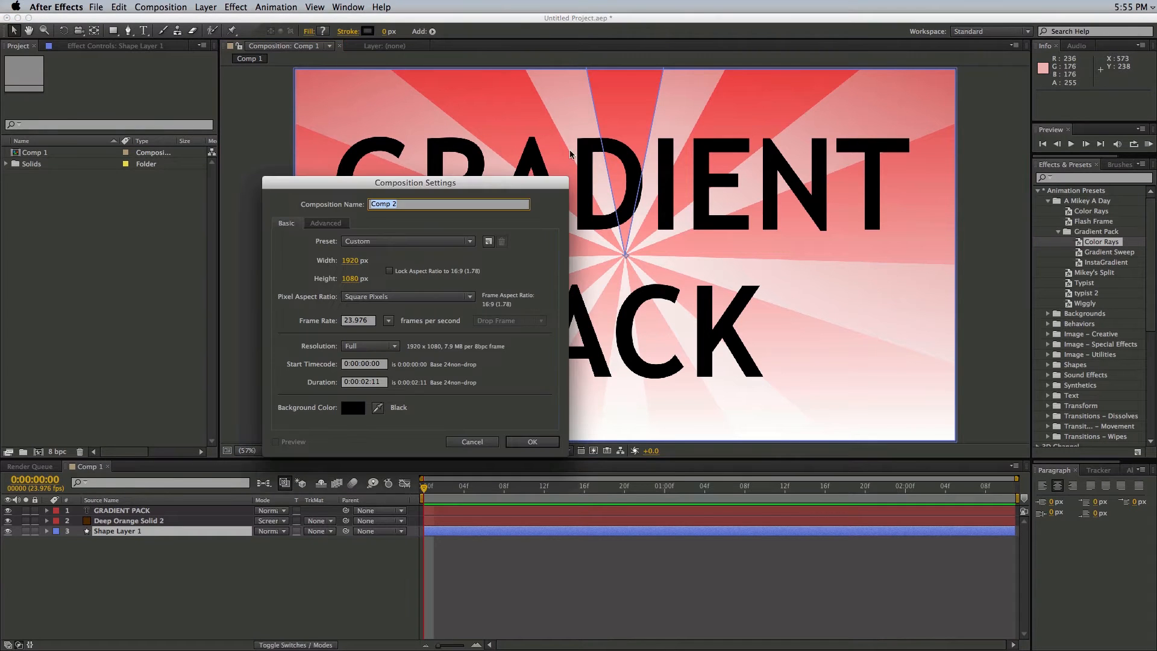
left_click(535, 443)
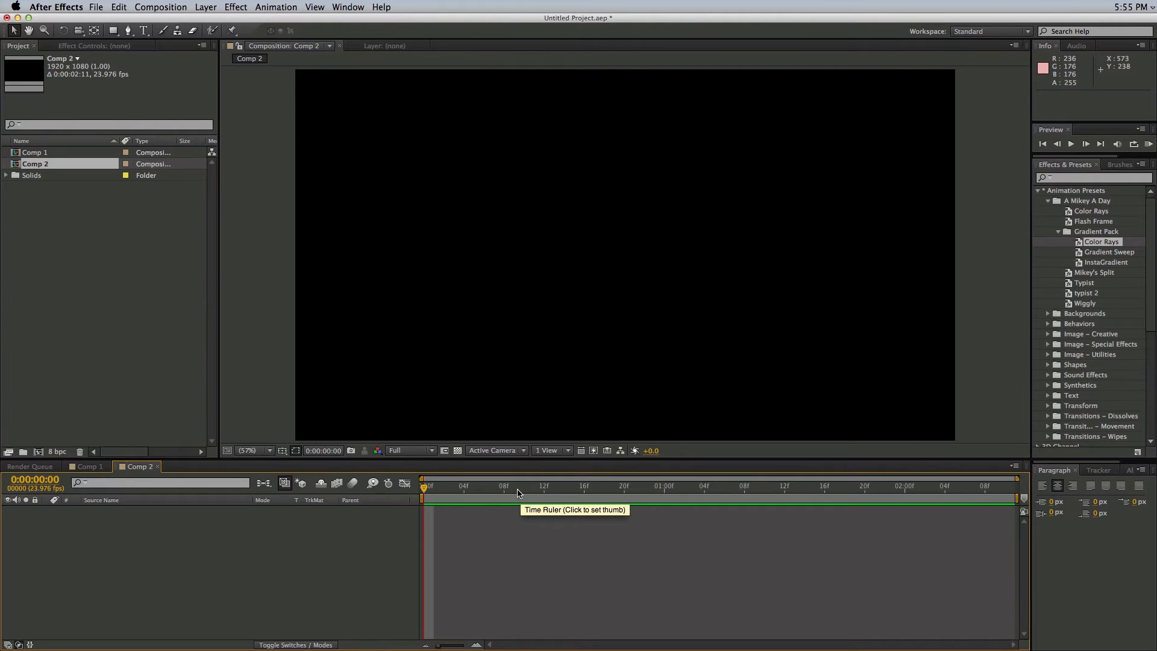
key("super+y")
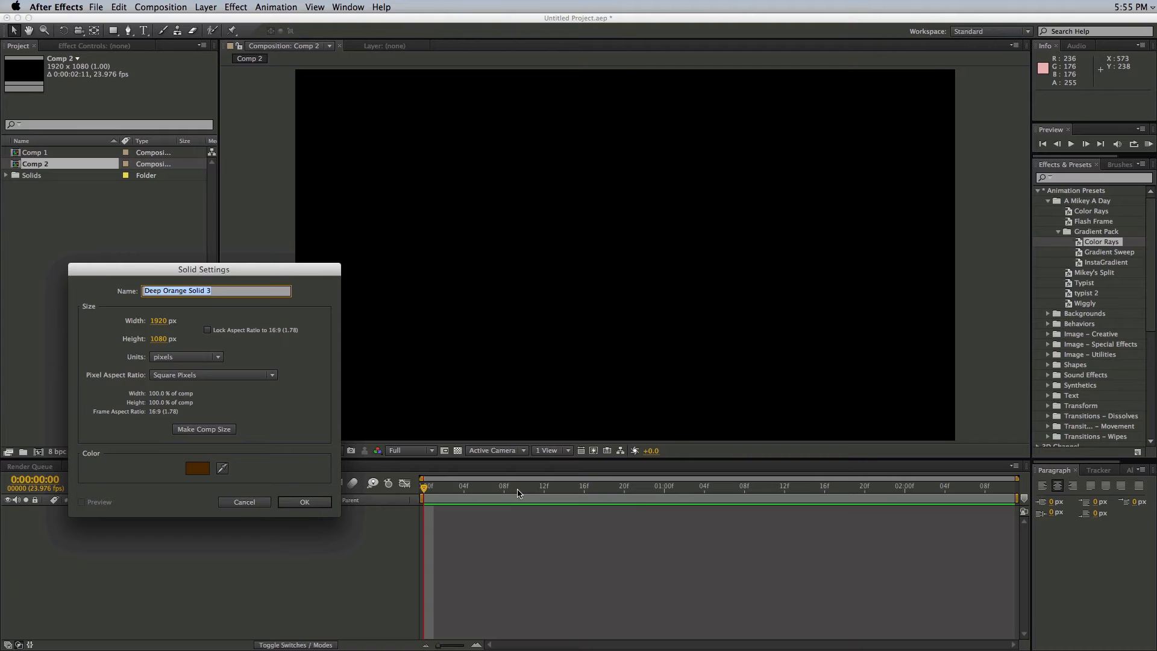
key("Return")
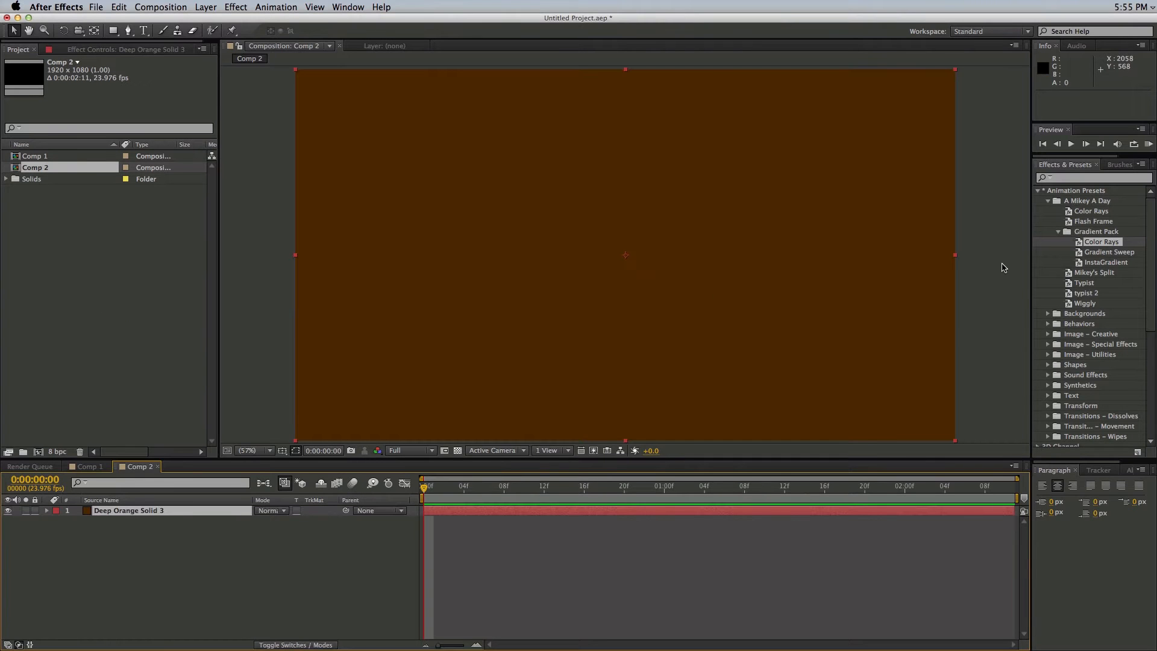
Apply the Gradient Sweep preset from Gradient Pack to the solid and collapse its Ramp effect's properties
left_click(1093, 252)
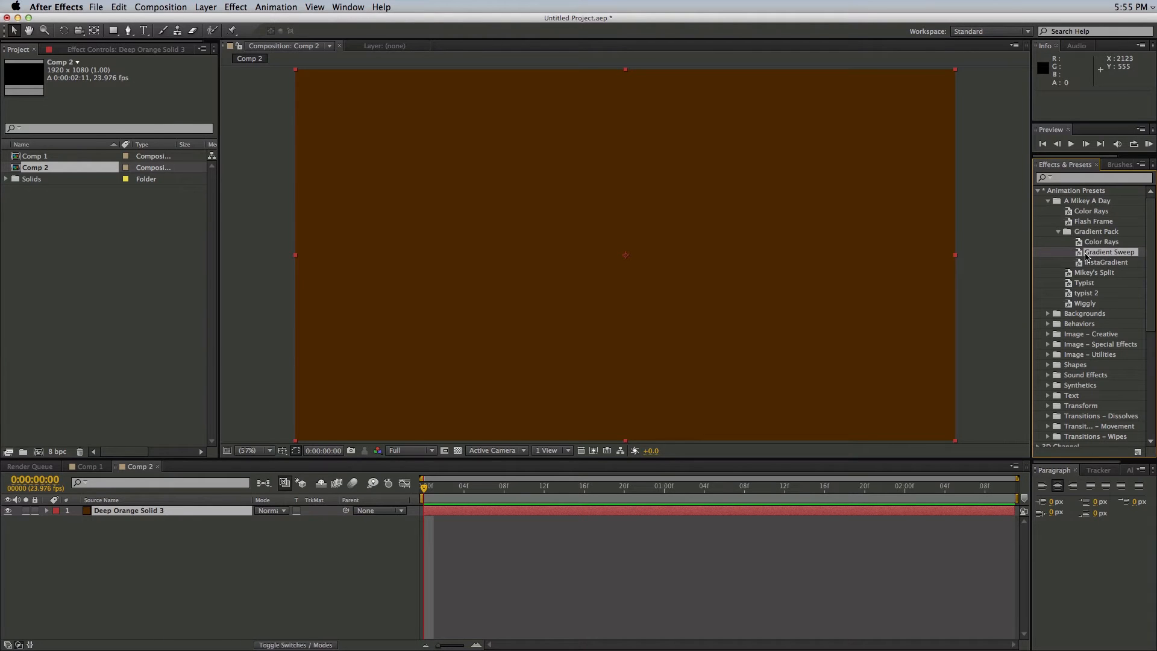
left_click_drag(1083, 254, 522, 253)
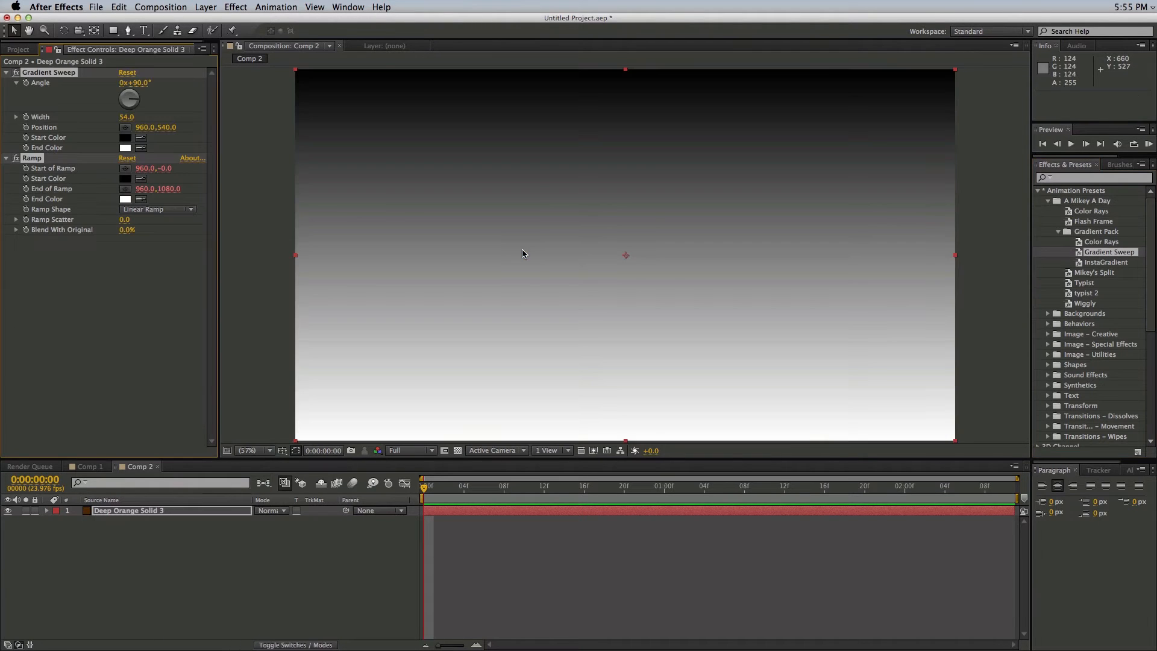
left_click(538, 510)
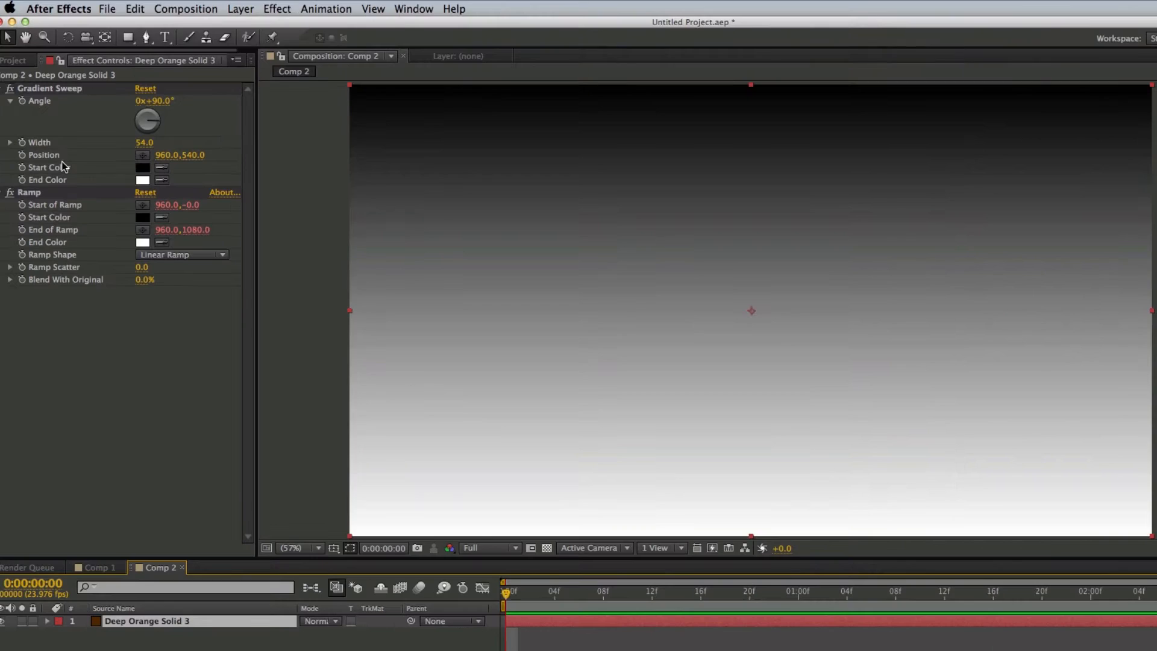
left_click(44, 193)
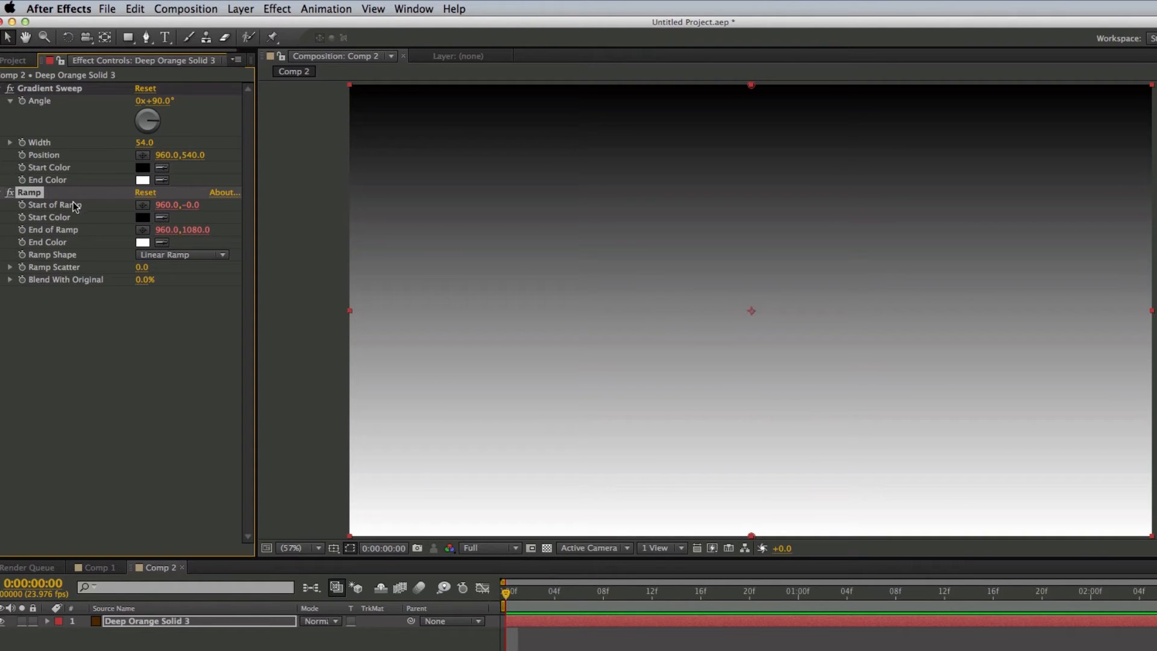
left_click(5, 193)
left_click(67, 88)
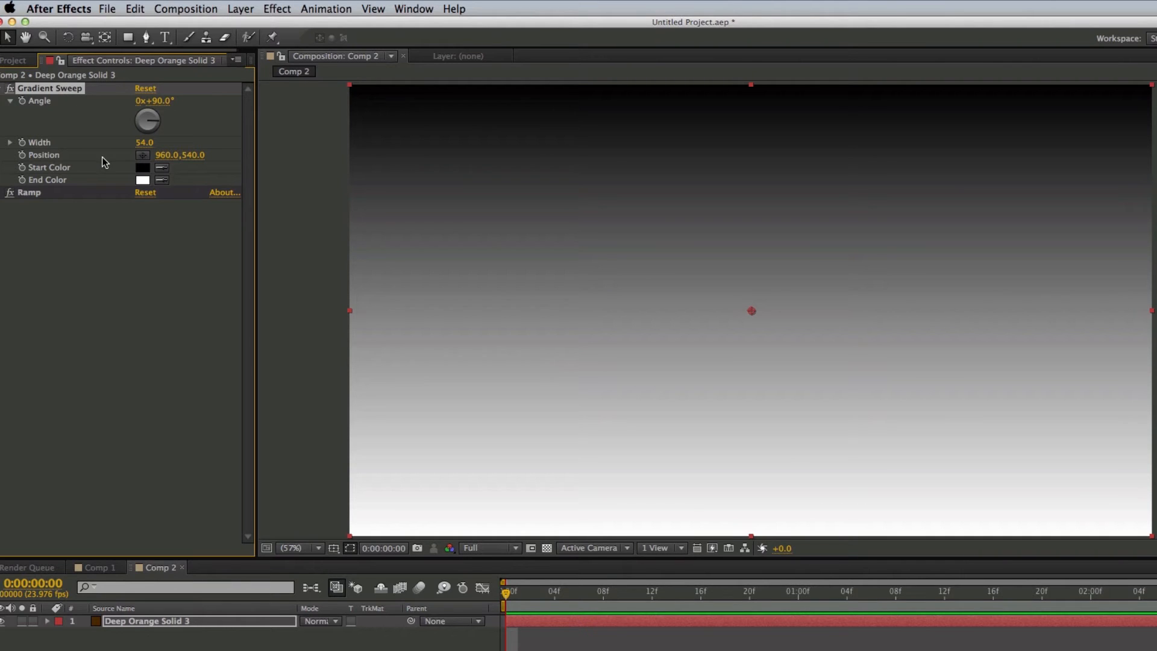
Set the Gradient Sweep angle to 65° and width to 4, and place its position at about 1148, 580
mouse_move(168, 110)
left_mouse_down()
mouse_move(205, 101)
mouse_move(156, 105)
mouse_move(181, 107)
left_mouse_up()
left_click_drag(330, 116, 109, 147)
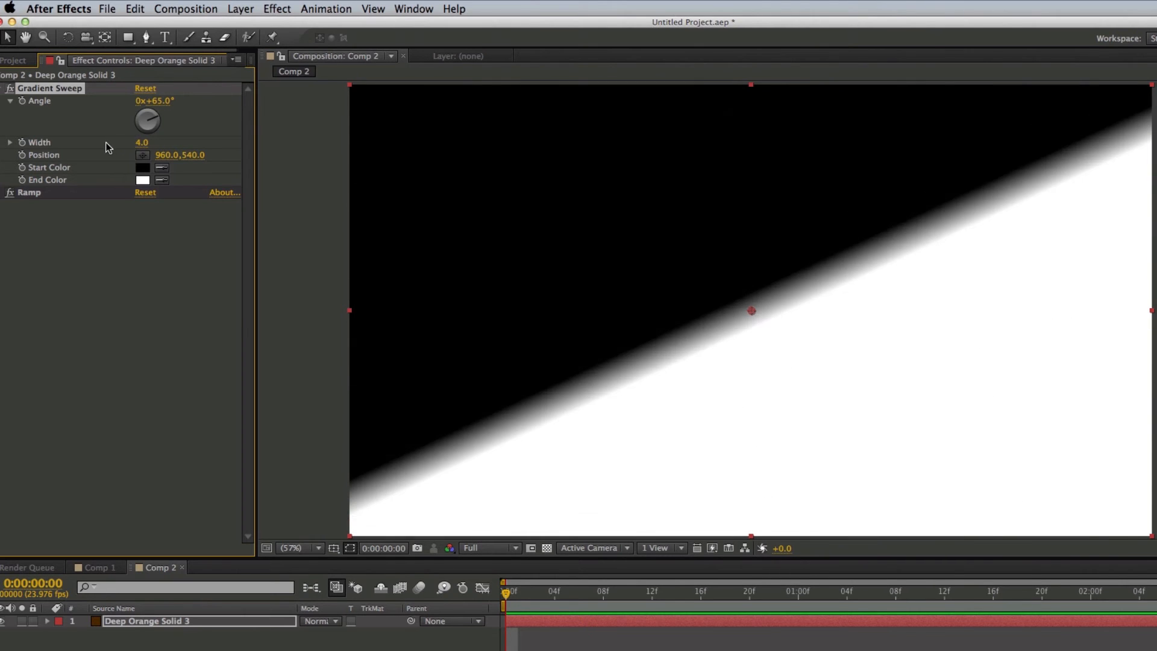
left_click(142, 155)
left_click(697, 263)
left_click_drag(697, 265, 830, 332)
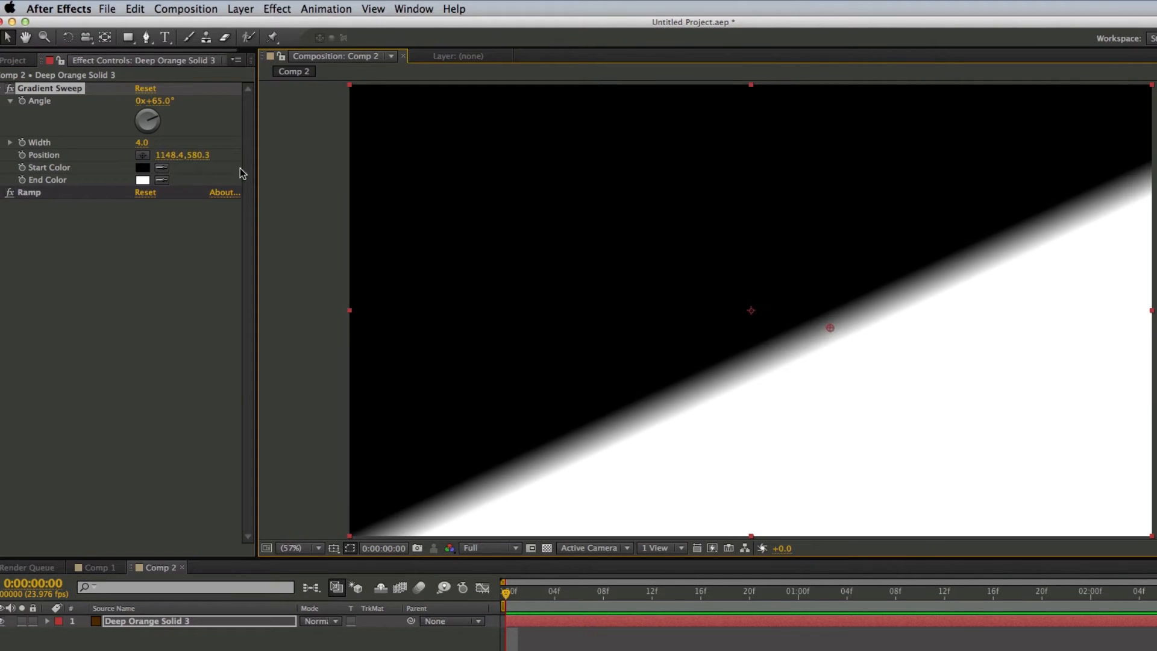
Set the Gradient Sweep start color to red FF0000 and the end color to a very dark reddish brown
left_click(143, 167)
left_click_drag(258, 284, 326, 233)
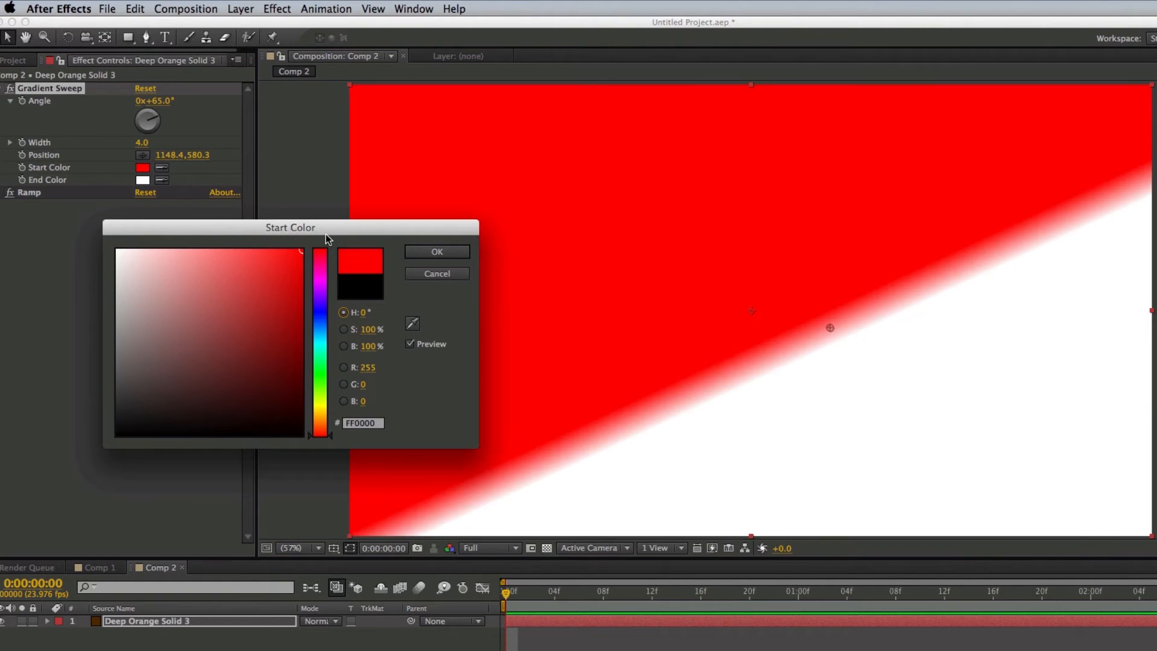
left_click(437, 251)
left_click(143, 180)
left_click_drag(241, 330, 191, 395)
left_click(436, 251)
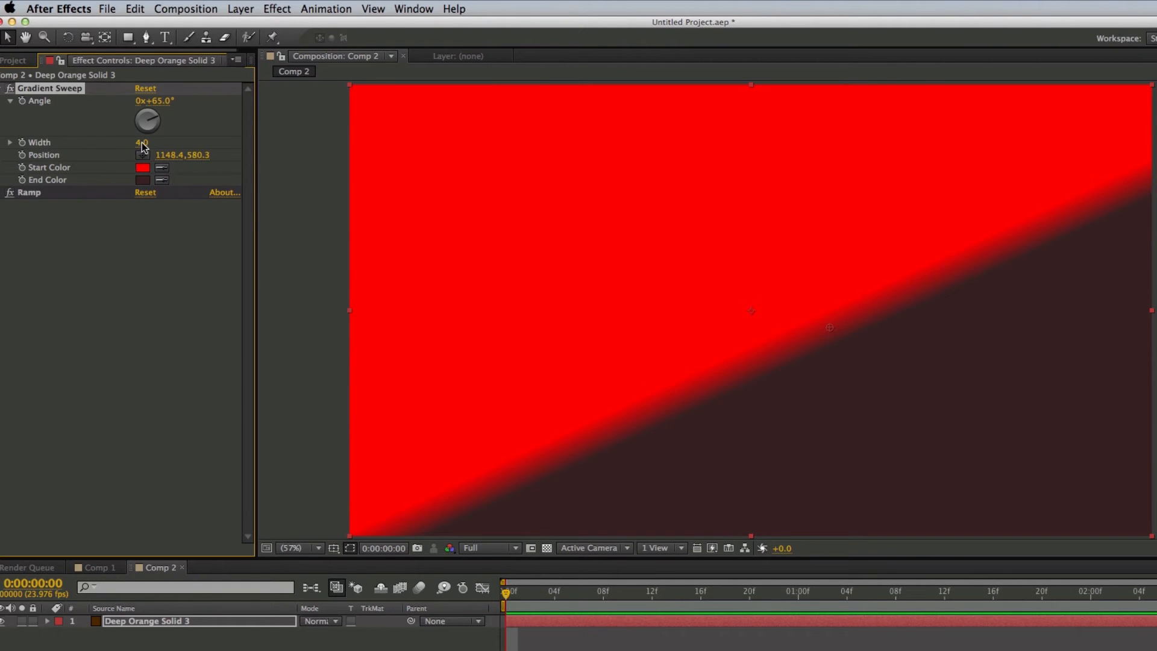
Set the Gradient Sweep width to 86 and angle to 208°, and move its position to about 740, 433
left_click_drag(142, 142, 206, 143)
left_click_drag(168, 109, 301, 142)
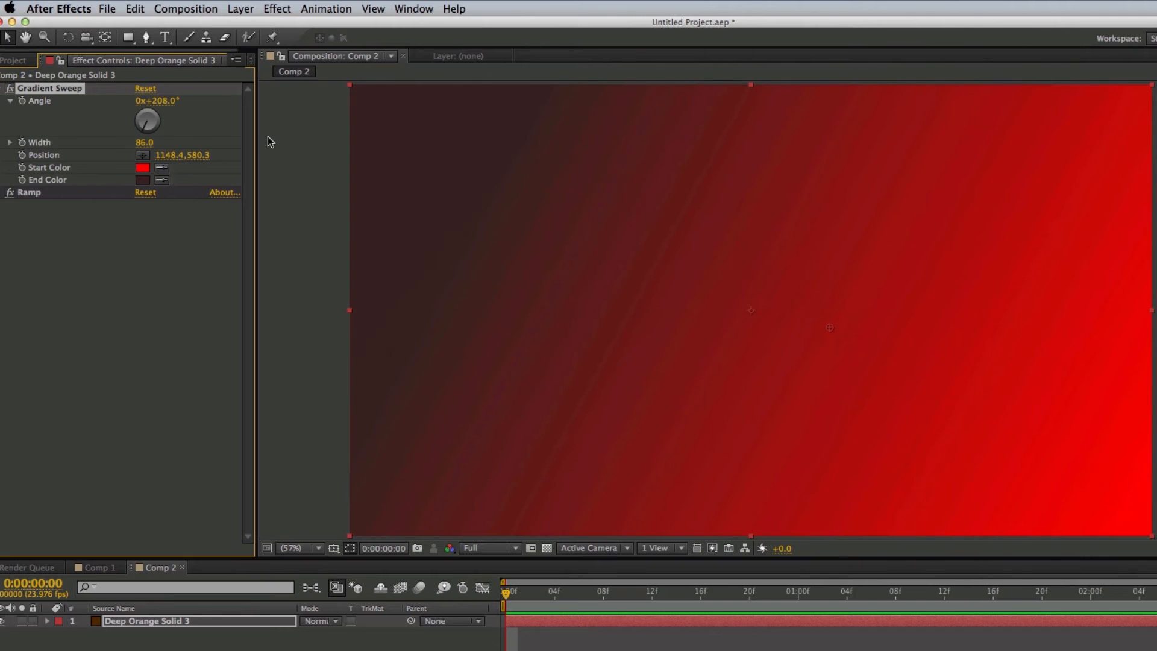
left_click(142, 155)
left_click(754, 312)
left_click_drag(755, 314, 661, 270)
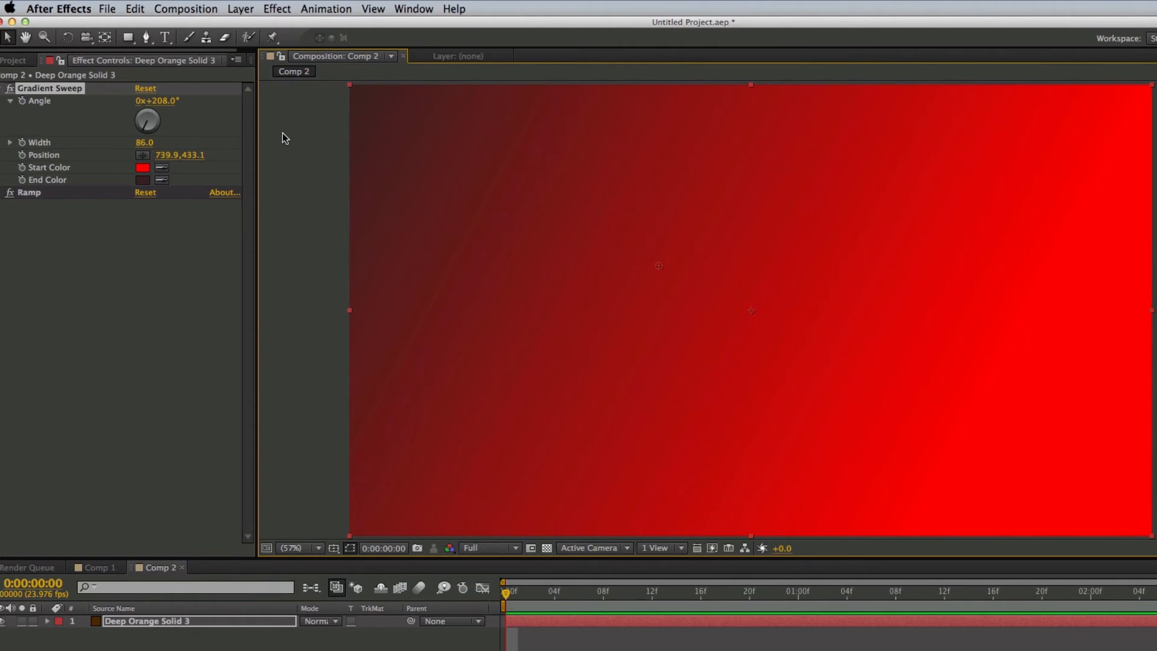
Look over the solid's available blending modes and collapse the Gradient Sweep effect's properties
left_click(324, 621)
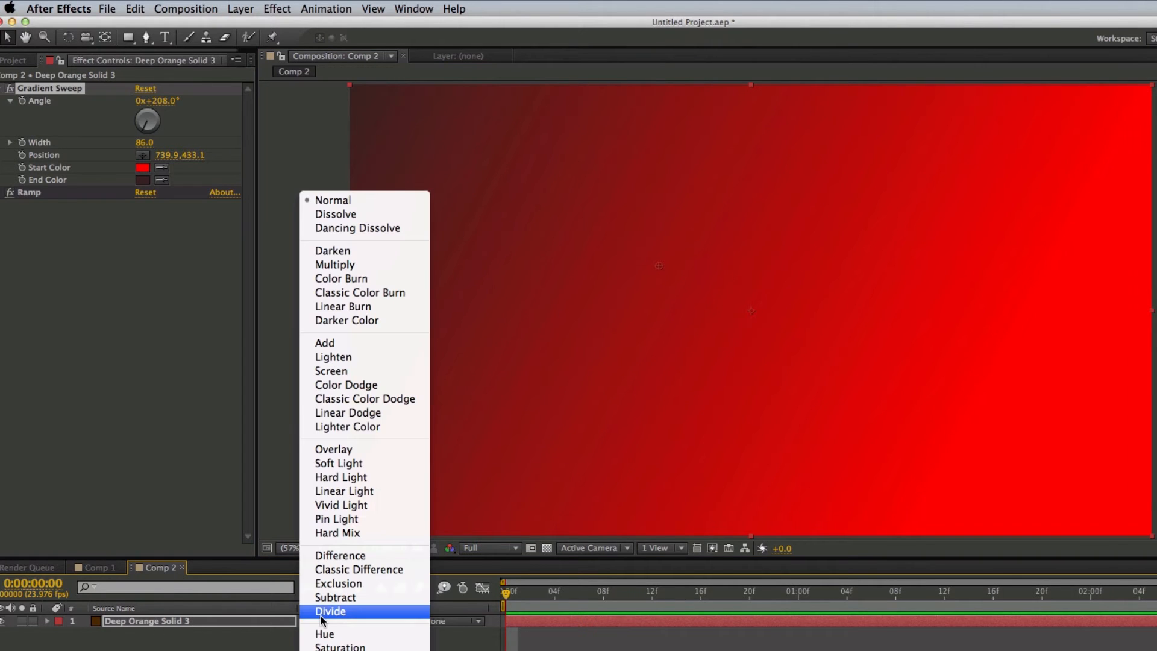
left_click(646, 356)
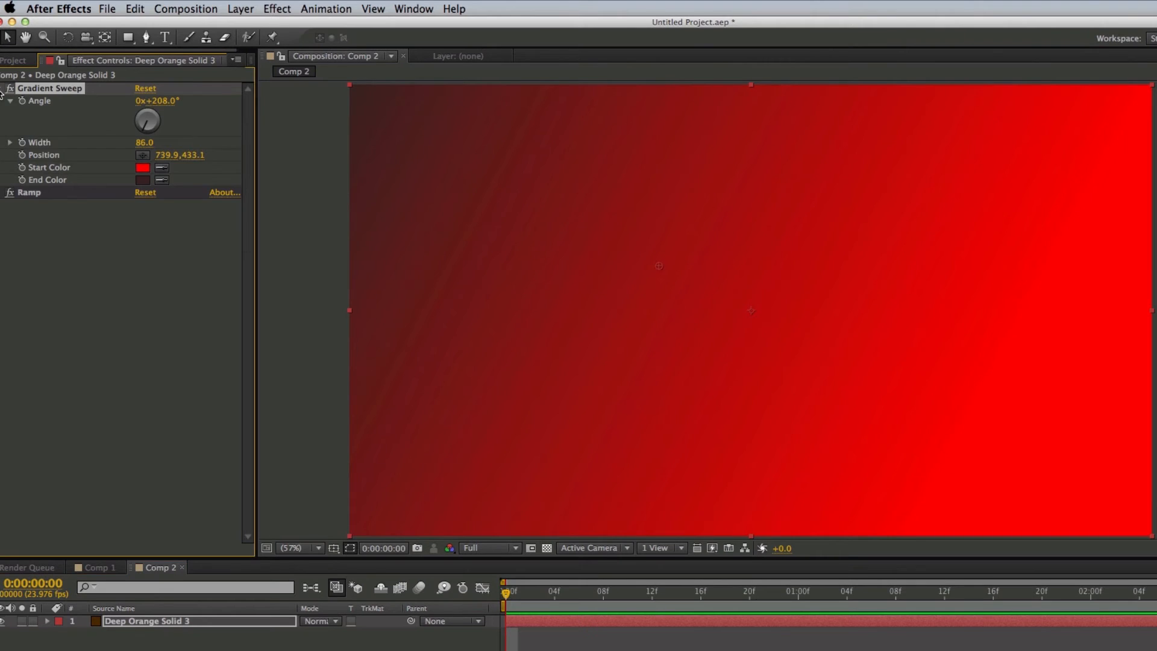
left_click(3, 90)
left_click(54, 102)
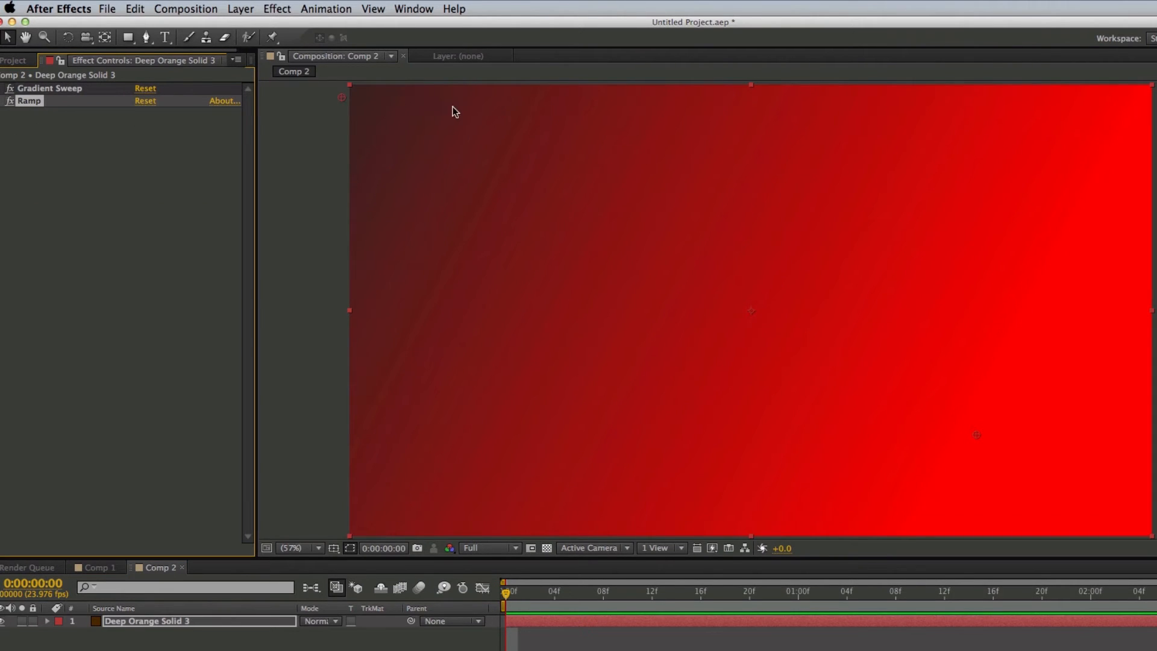
left_click(49, 88)
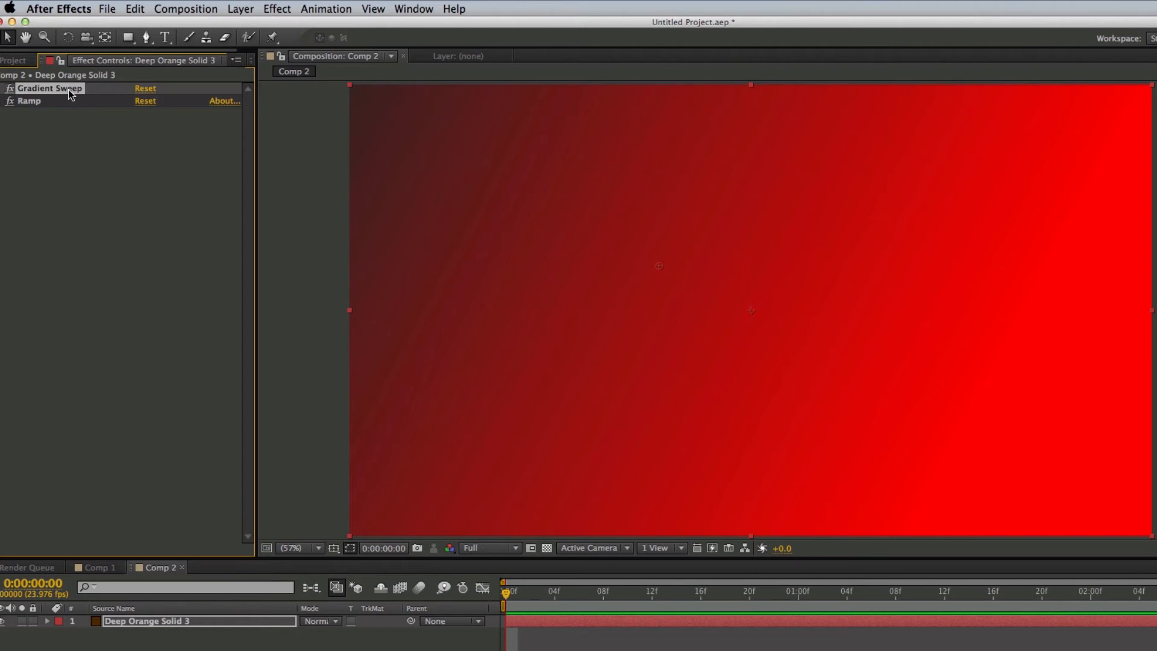
left_click(86, 182)
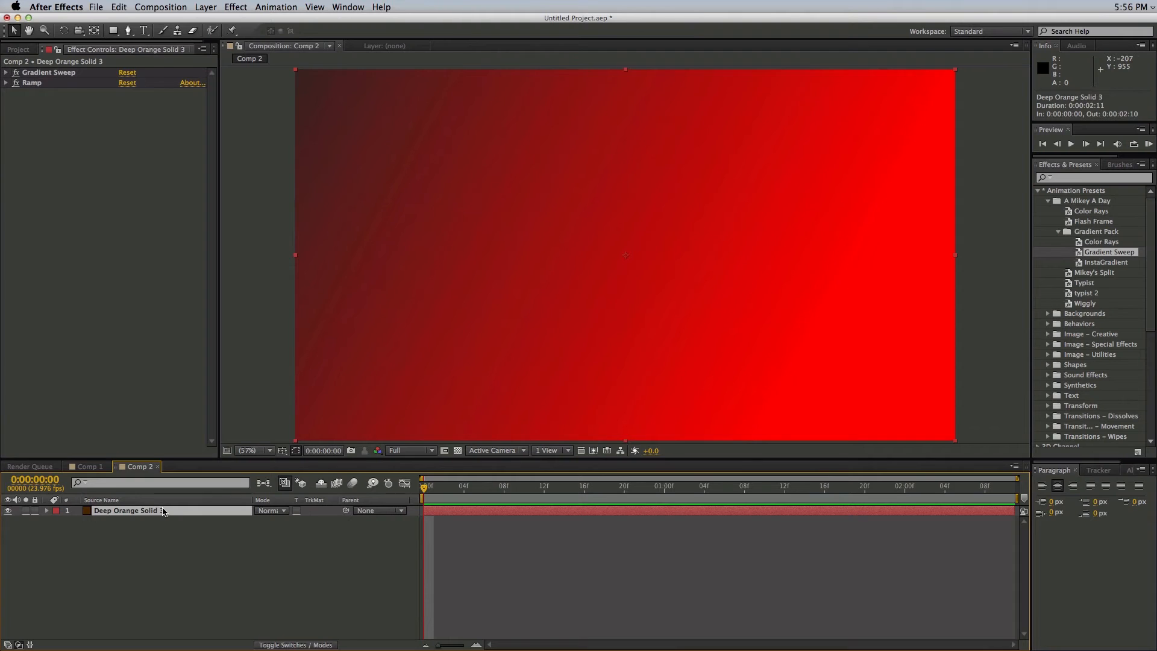
Delete the orange solid from Comp 2 and create a new shape layer in its place
key("Delete")
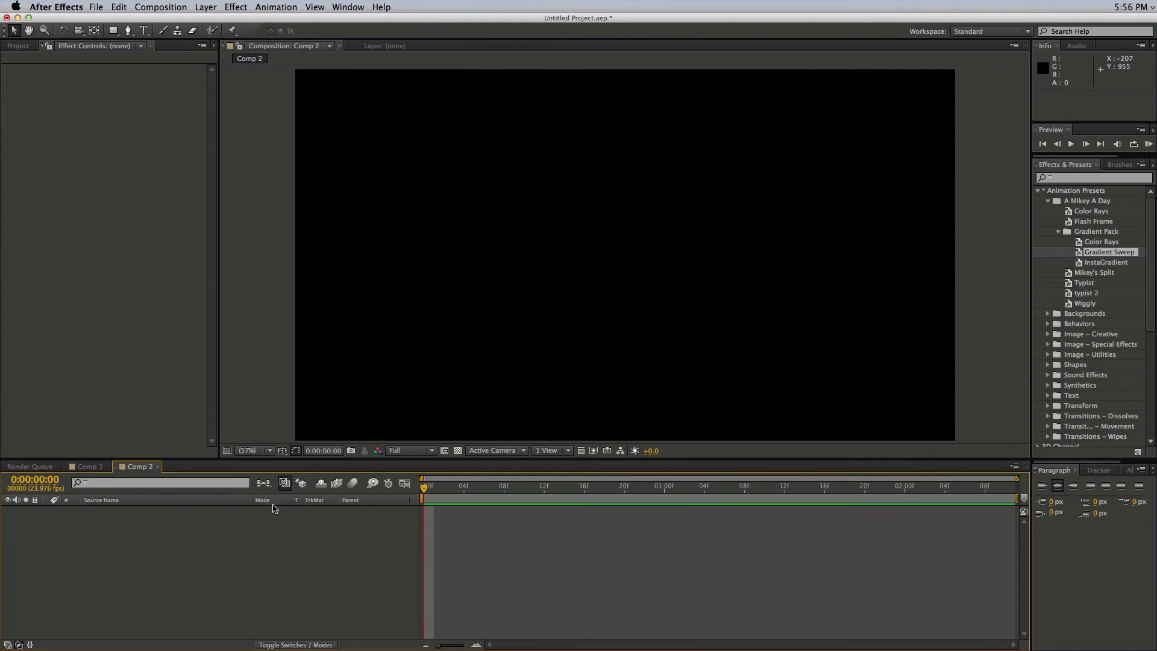
left_click(205, 7)
mouse_move(240, 21)
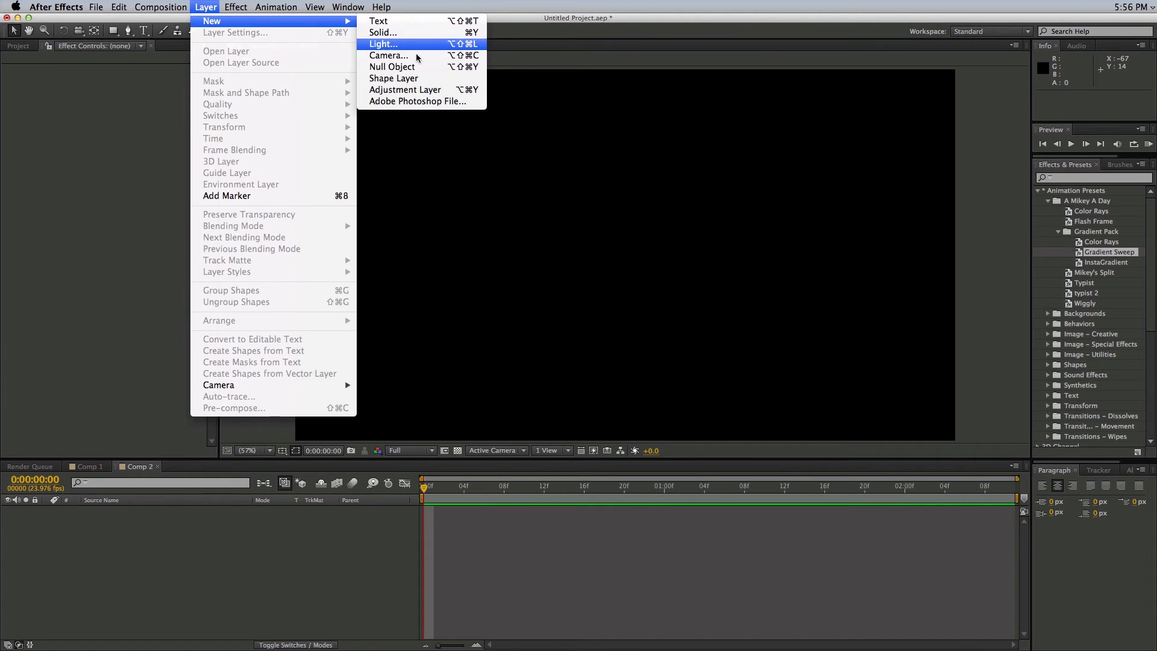
left_click(415, 79)
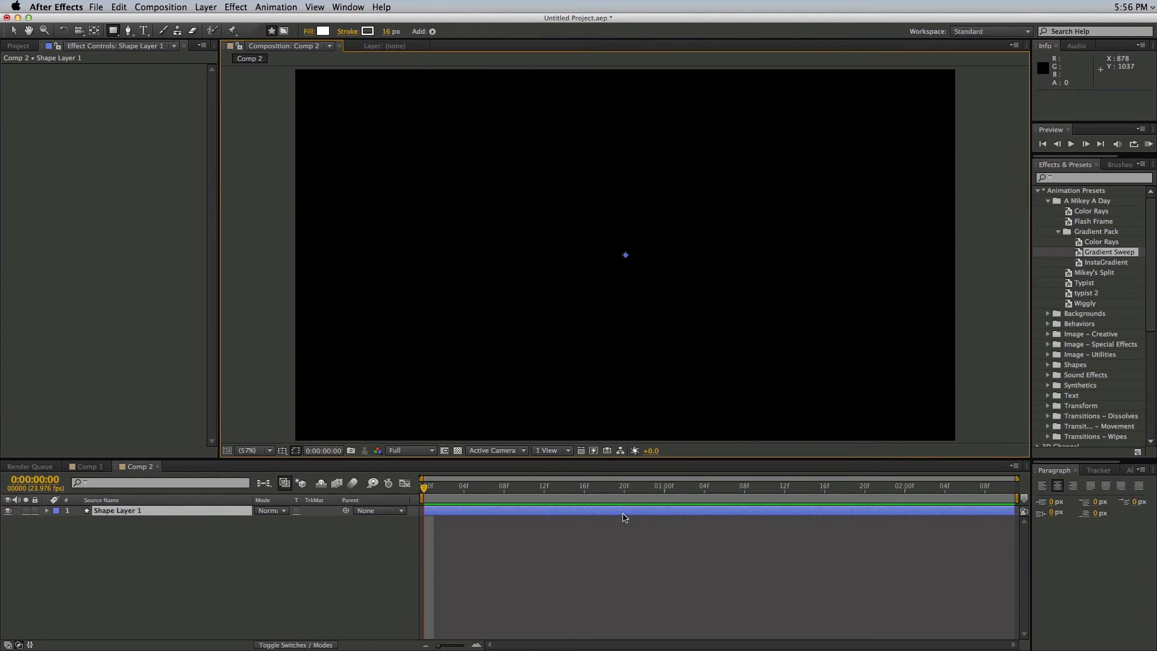
Apply the Color Rays preset from the Gradient Pack to the shape layer
left_click(1102, 242)
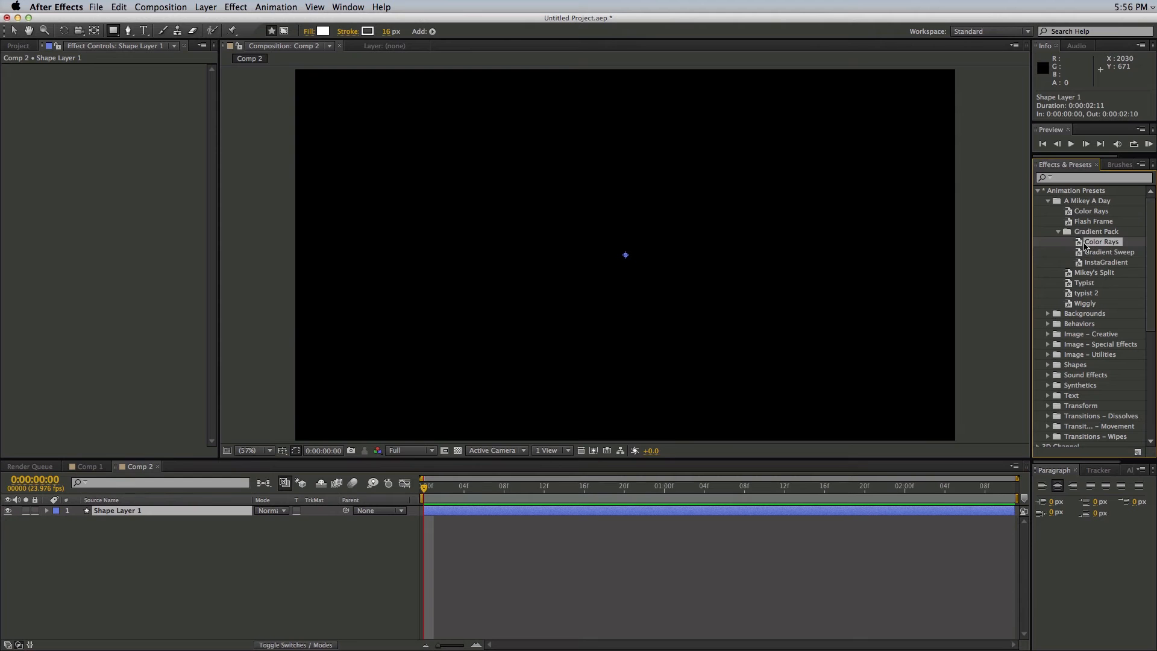
left_click_drag(1080, 245, 688, 517)
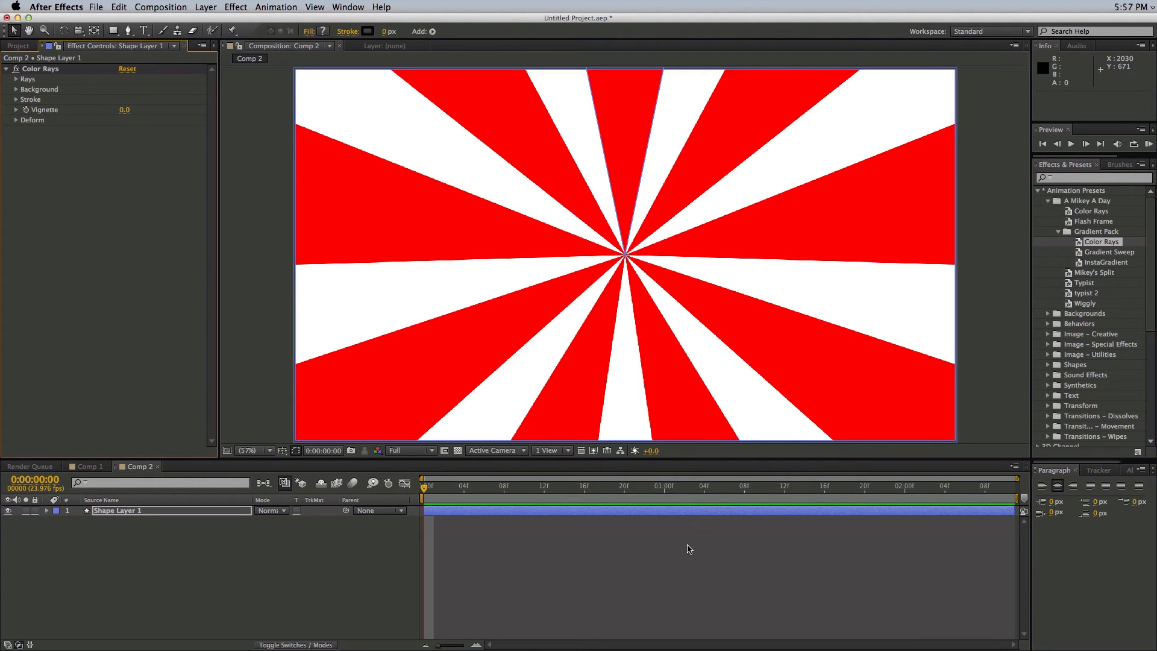
left_click(685, 513)
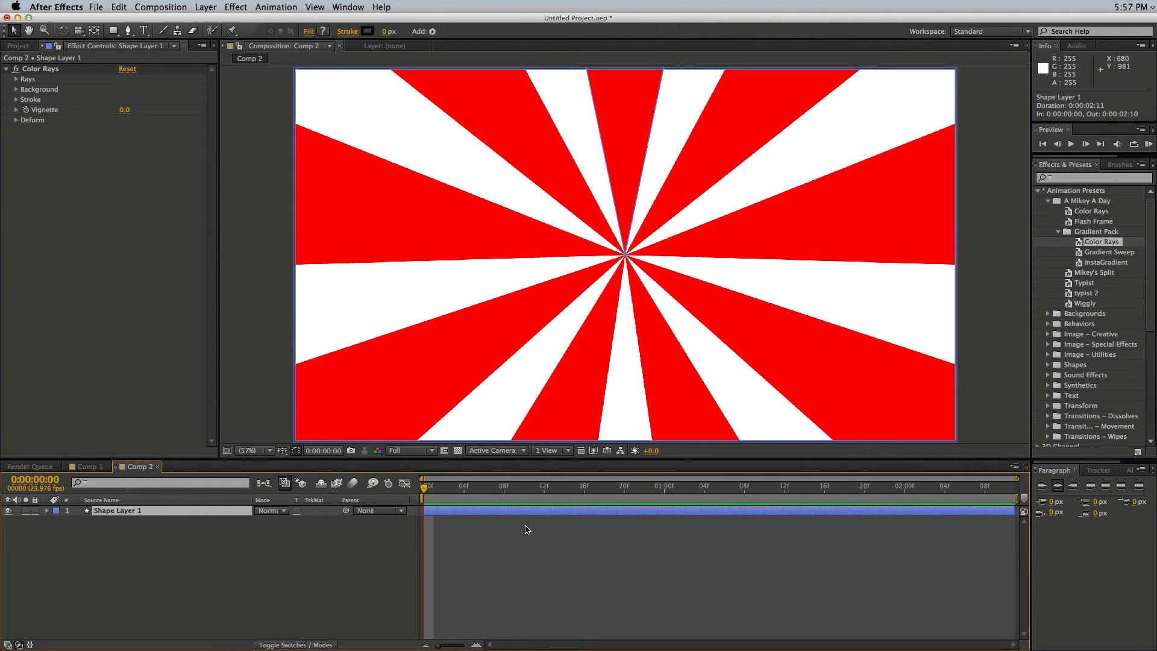
Set the Color Rays ray color to bright green 00FF28
left_click(55, 69)
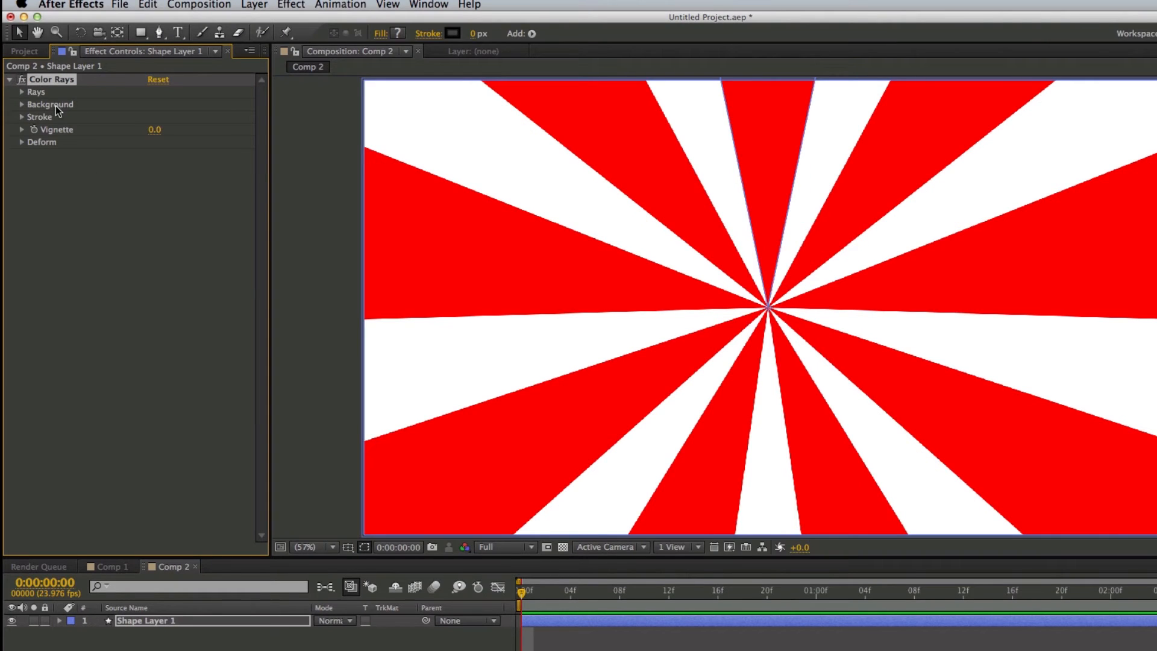
left_click(22, 92)
left_click(155, 105)
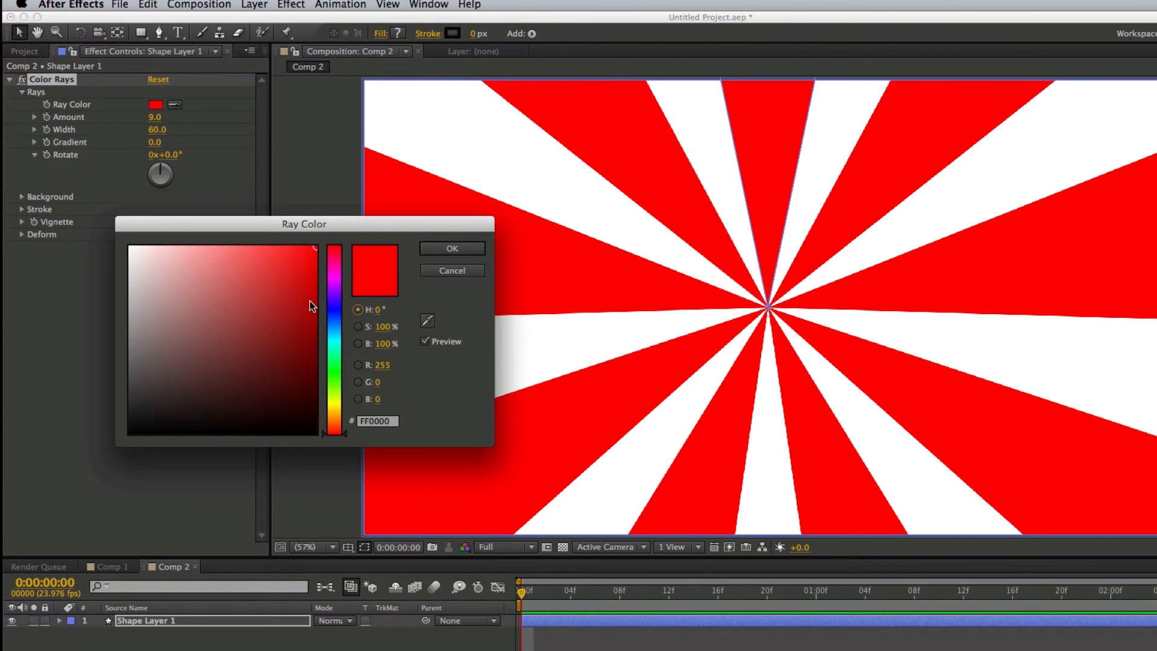
left_click(330, 364)
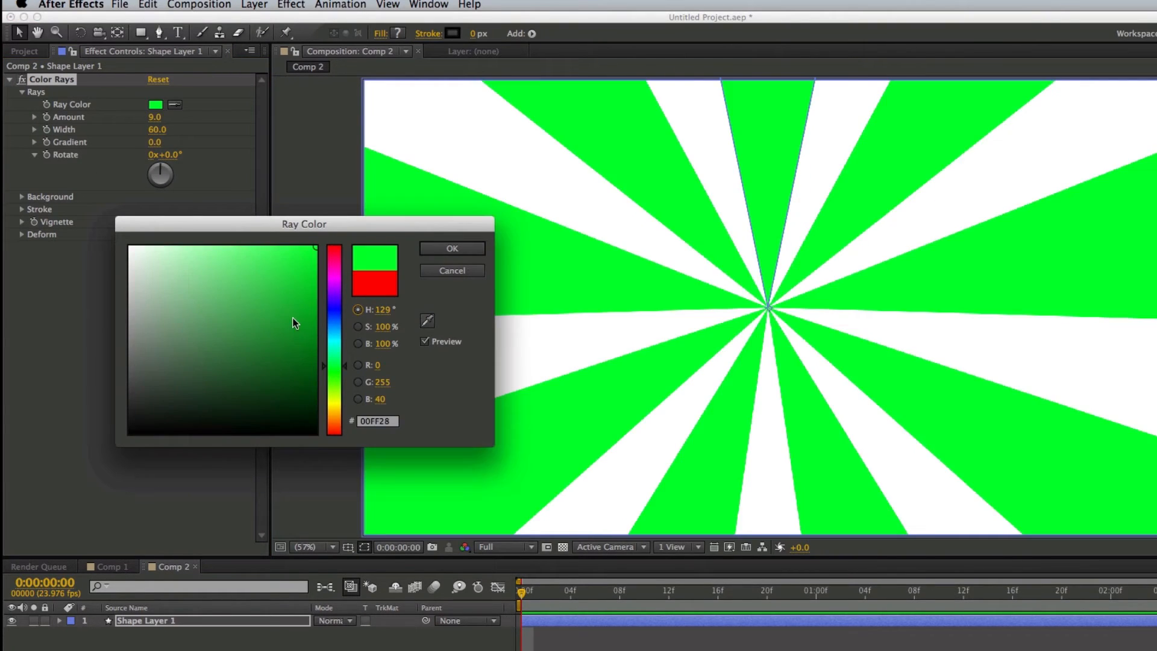
left_click(451, 248)
Set the rays' amount to 7.4, width to 74, gradient to 0 and rotation to -11°
left_click_drag(158, 115, 313, 142)
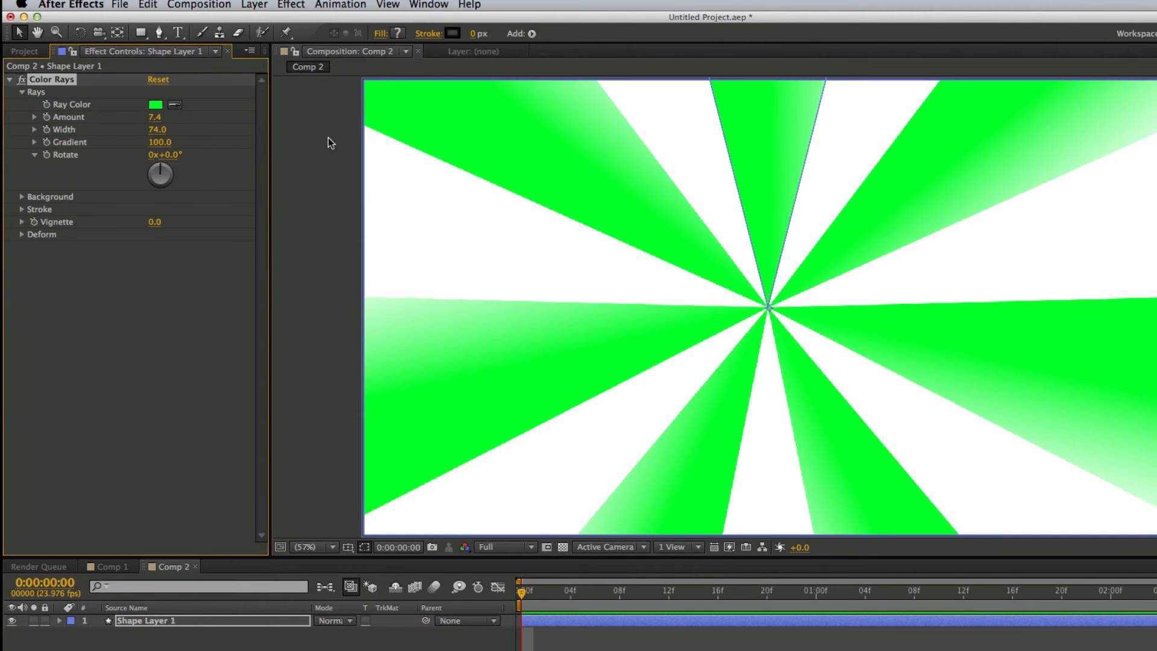
left_click(163, 142)
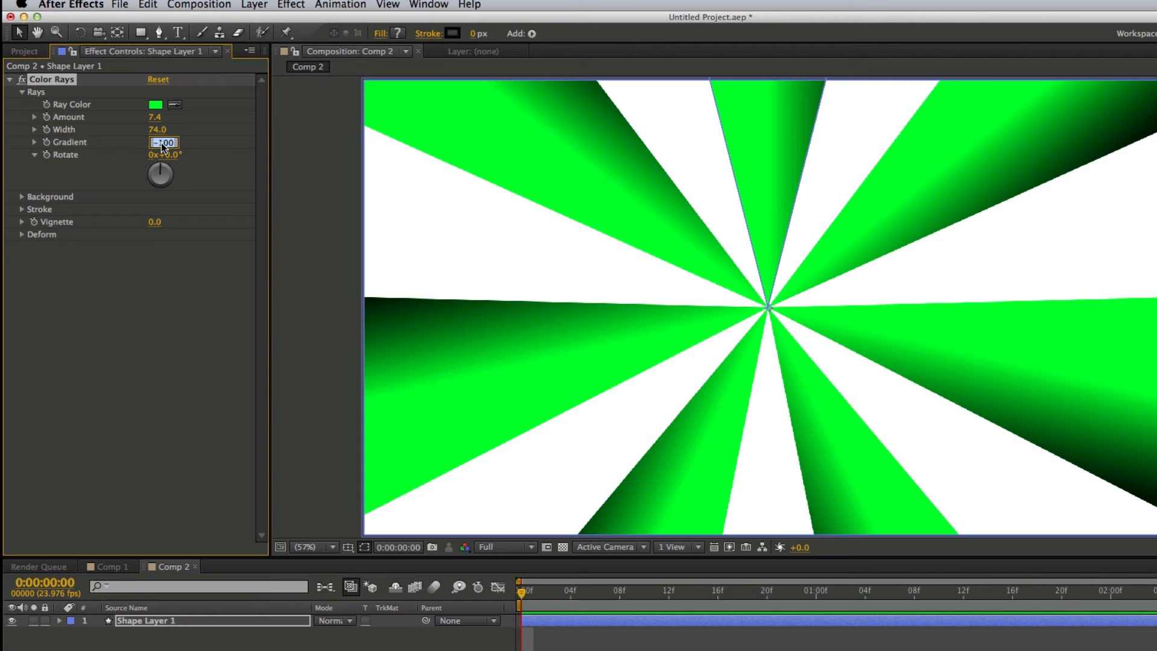
type("0")
key("Return")
left_click(157, 155)
type("42")
key("Return")
left_click_drag(207, 158, 163, 158)
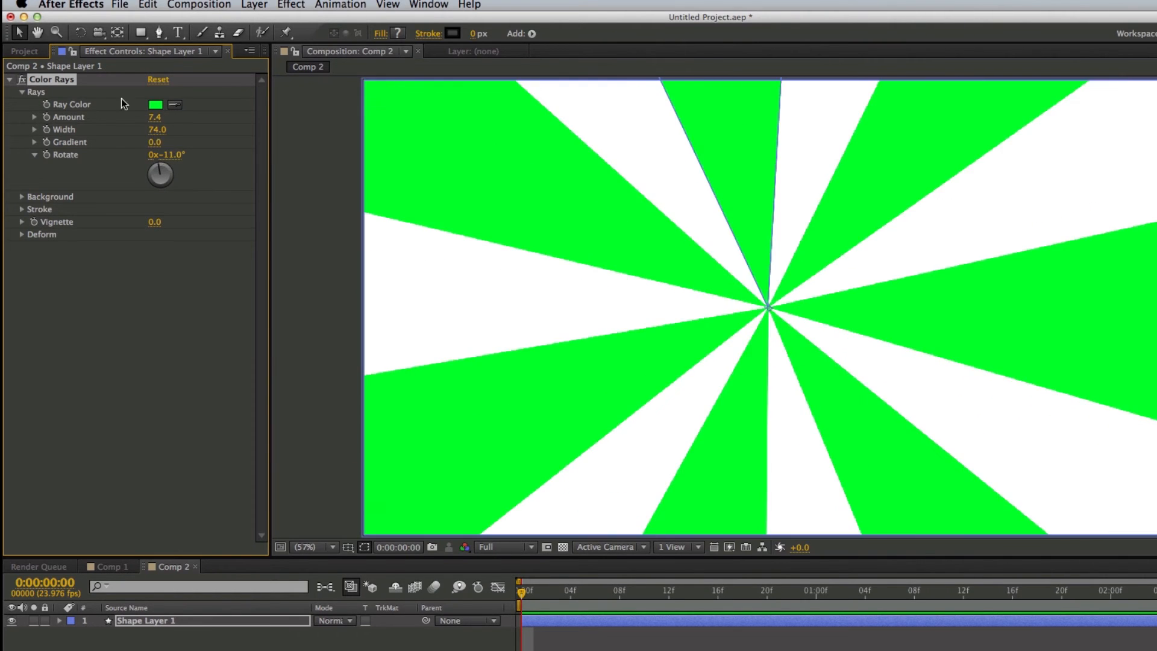
Set the Color Rays background color to a muted grayish blue
left_click(23, 92)
left_click(154, 117)
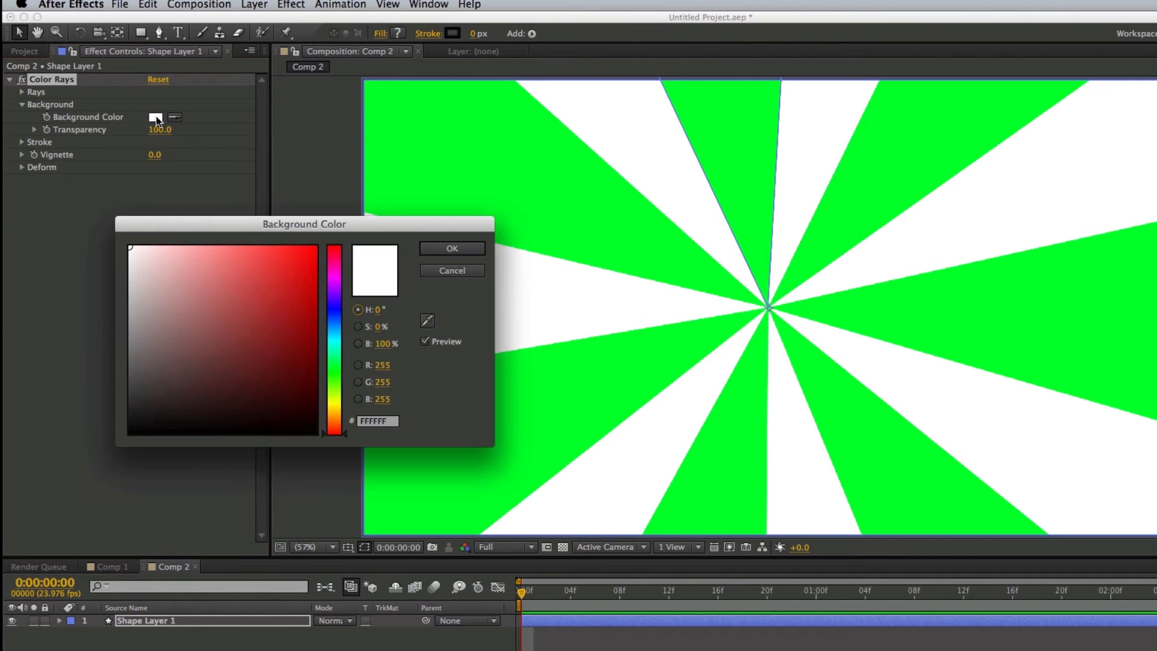
left_click(303, 295)
left_click(333, 379)
left_click_drag(333, 380, 333, 316)
left_click(277, 315)
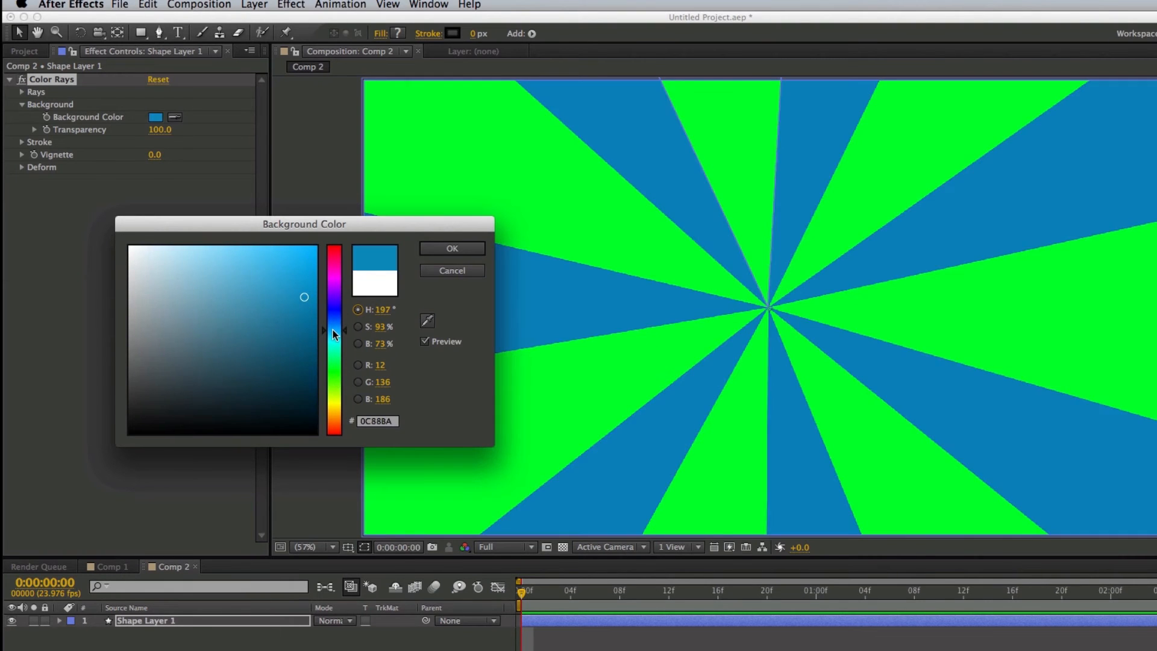
left_click(197, 300)
left_click(444, 242)
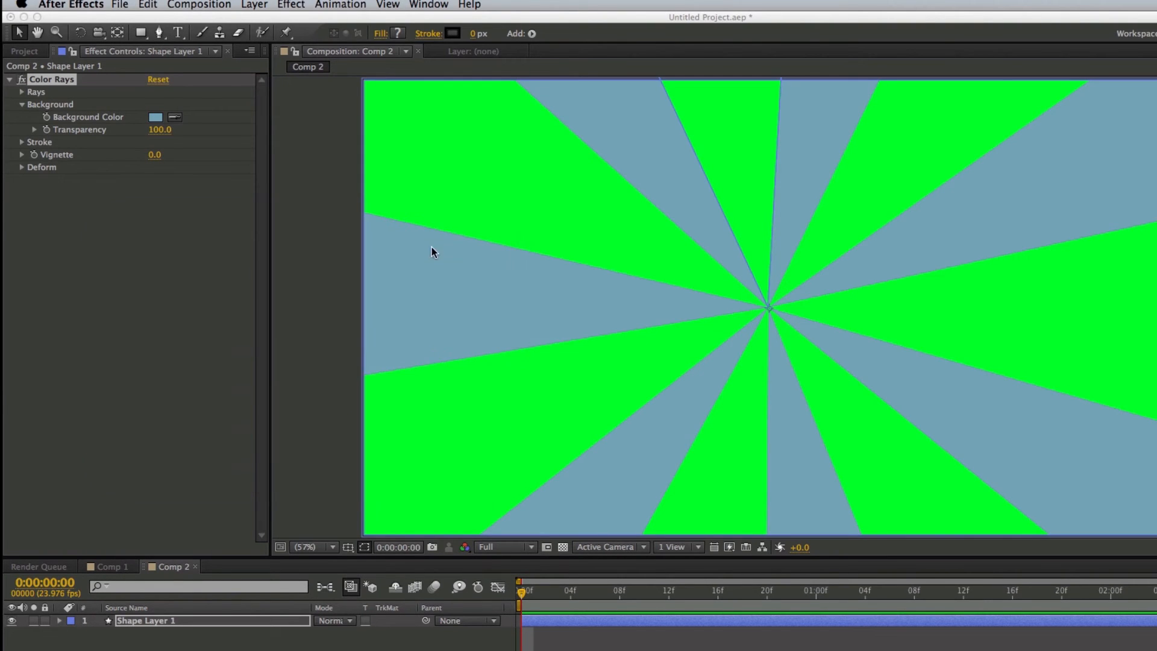
Turn on the transparency grid and vary the background transparency, leaving it at 100
left_click_drag(155, 130, 241, 198)
left_click(565, 547)
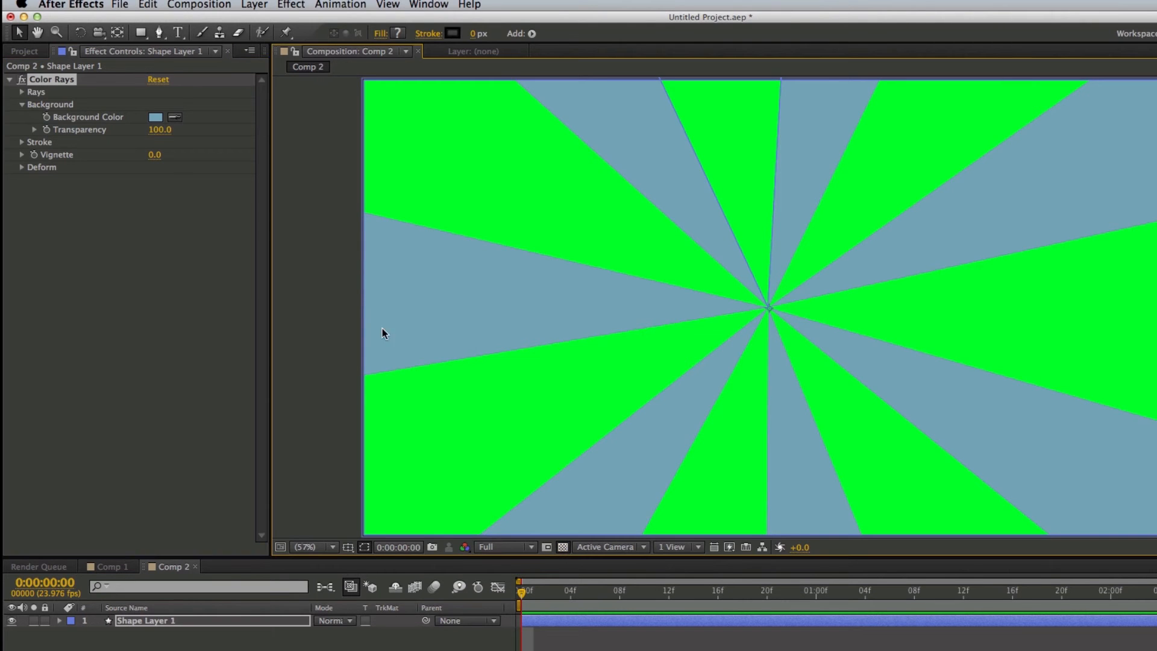
mouse_move(161, 131)
left_mouse_down()
mouse_move(74, 131)
mouse_move(167, 136)
left_mouse_up()
left_click_drag(97, 134, 166, 125)
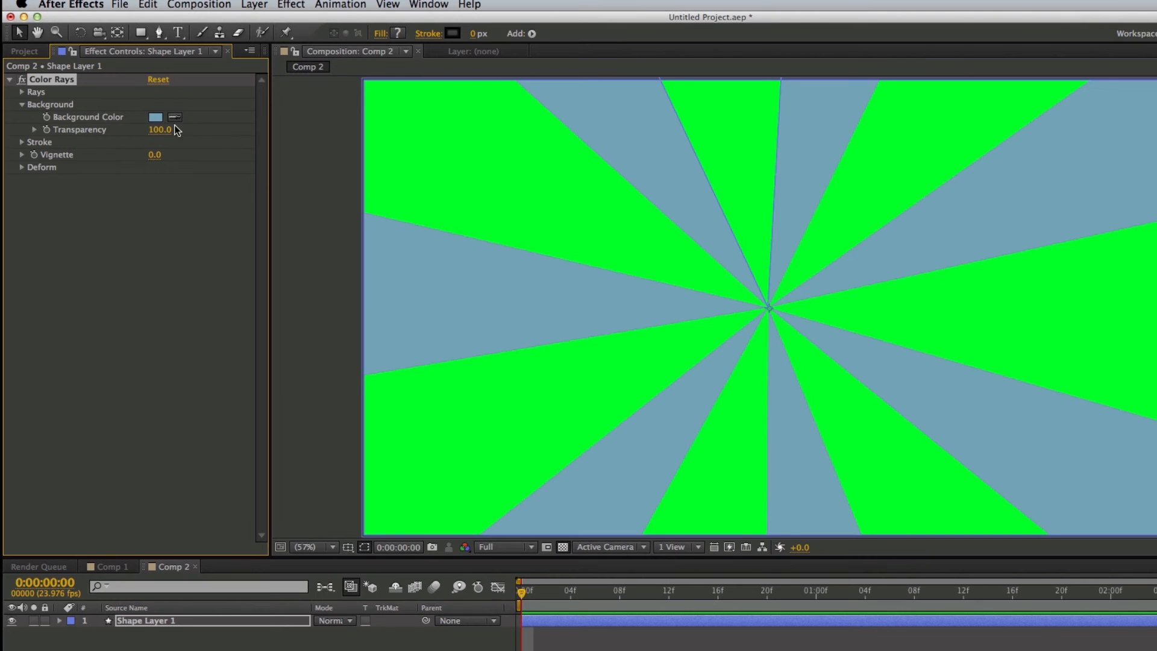
left_click(21, 104)
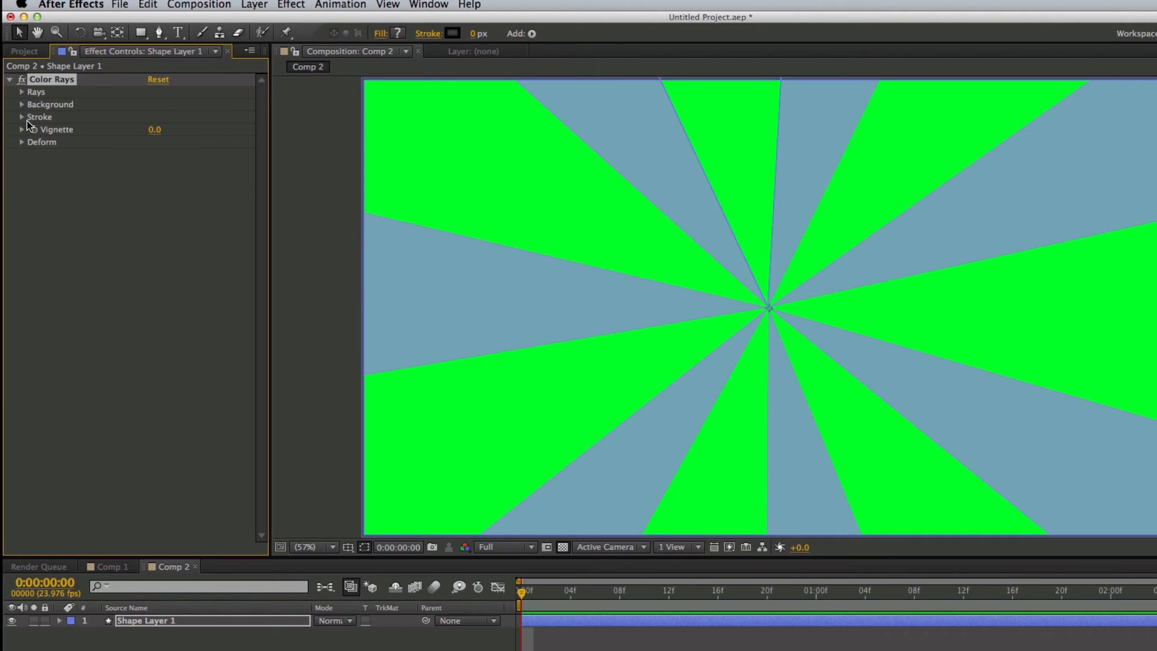
Set the Color Rays stroke width to 16 and the vignette to -100
left_click(21, 117)
left_click_drag(153, 140, 164, 140)
left_click(171, 234)
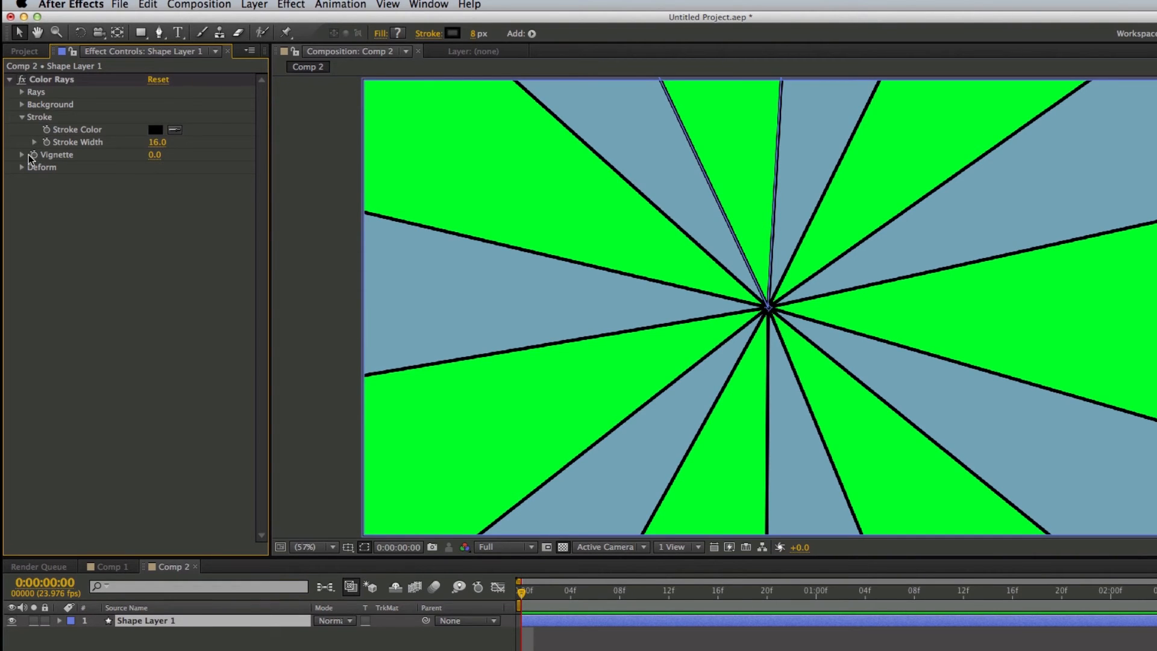
left_click_drag(155, 155, 25, 158)
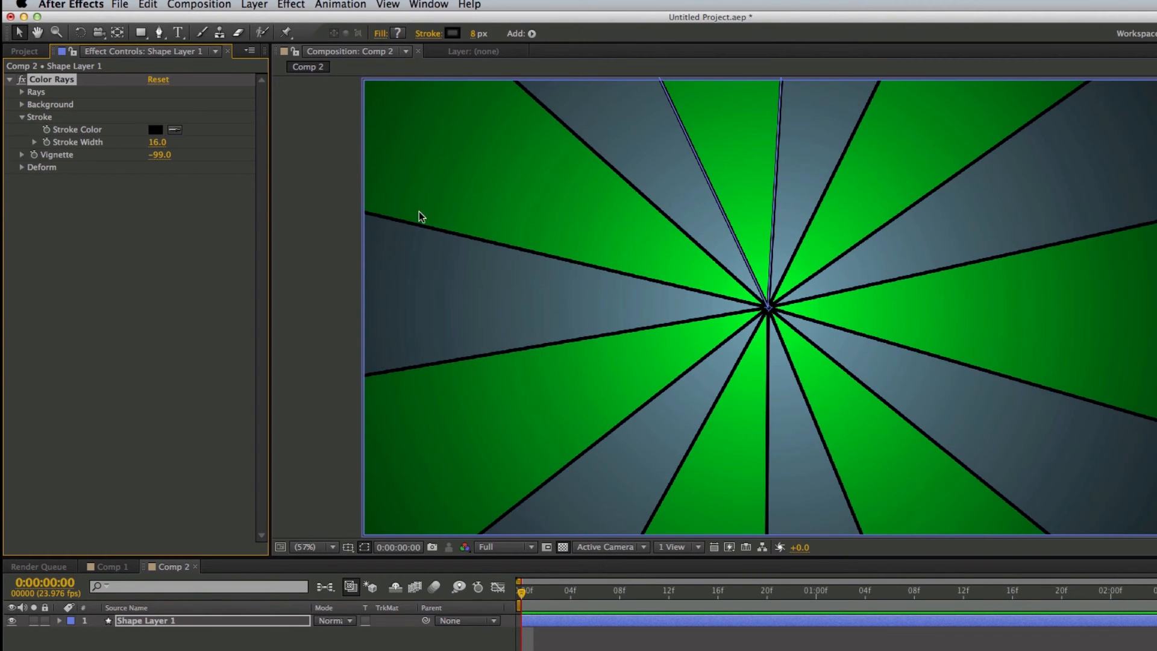
left_click_drag(159, 155, 246, 156)
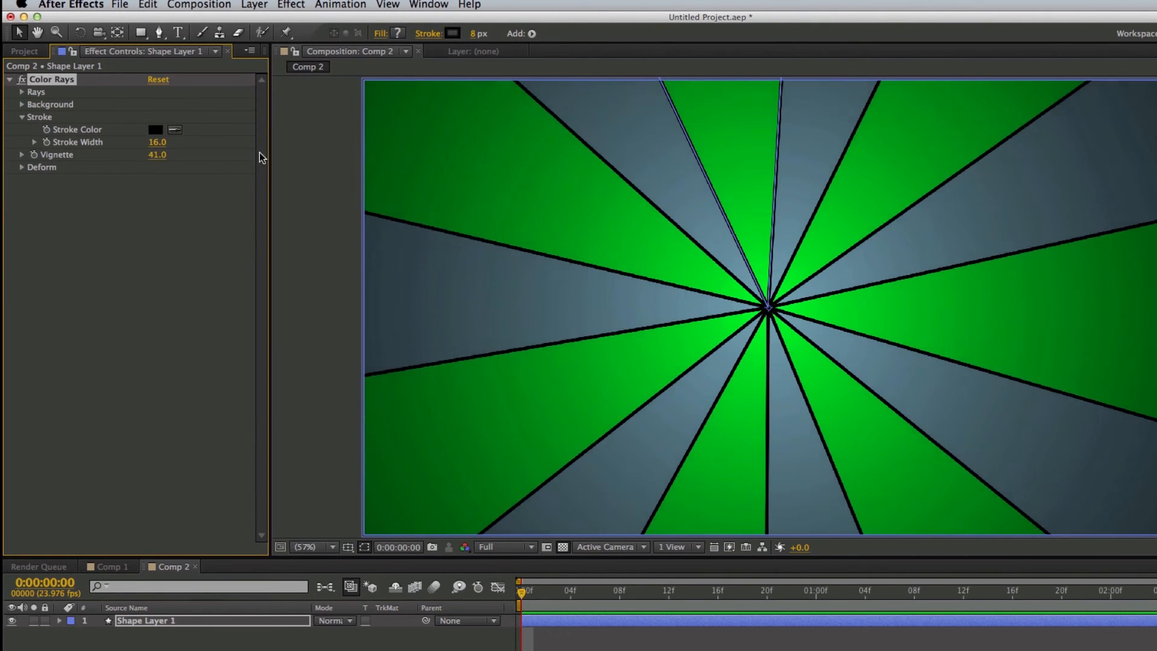
key("super+z")
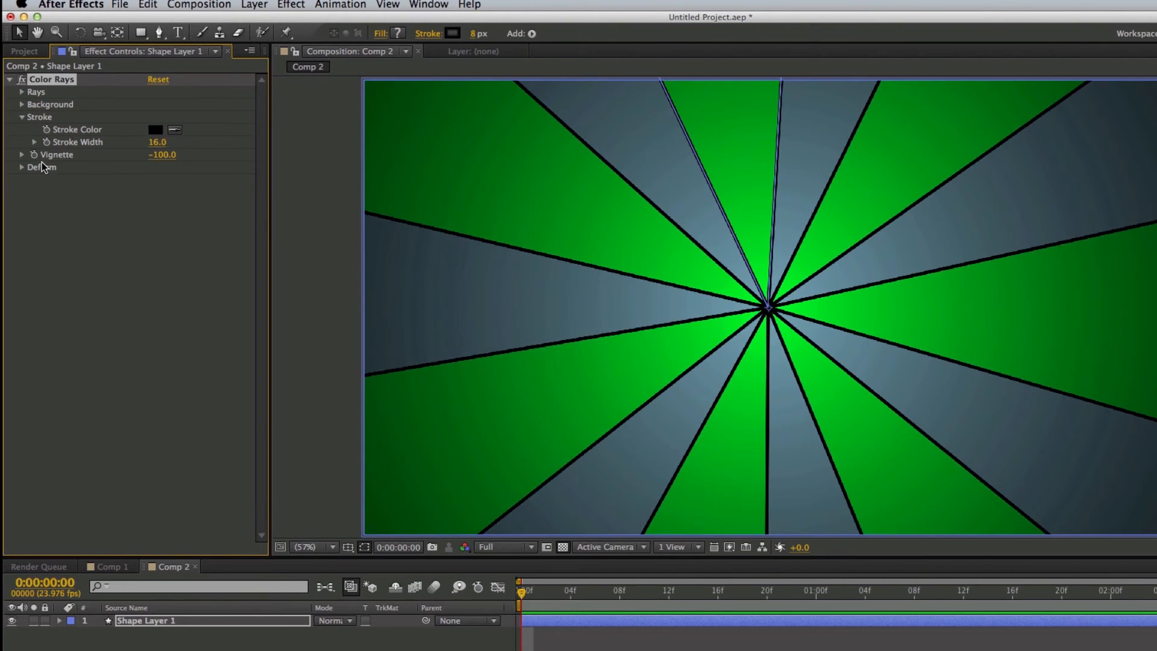
Try moving the rays layer around the frame and reset its Transform properties
left_click(582, 625)
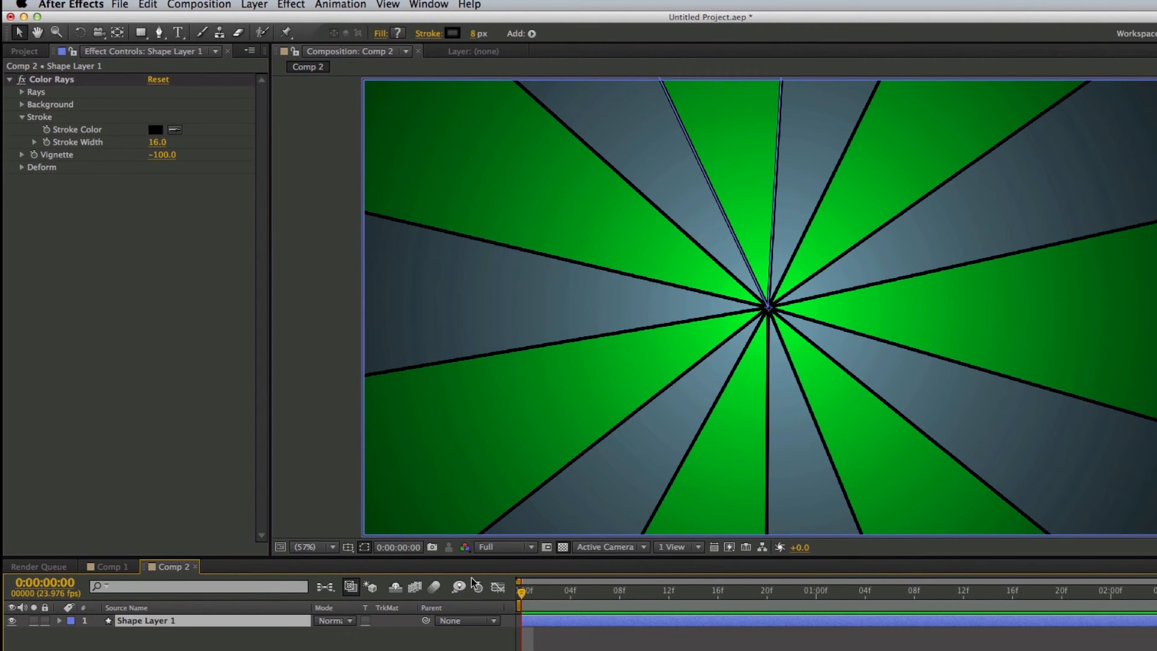
left_click_drag(767, 307, 1112, 513)
left_click_drag(605, 122, 733, 275)
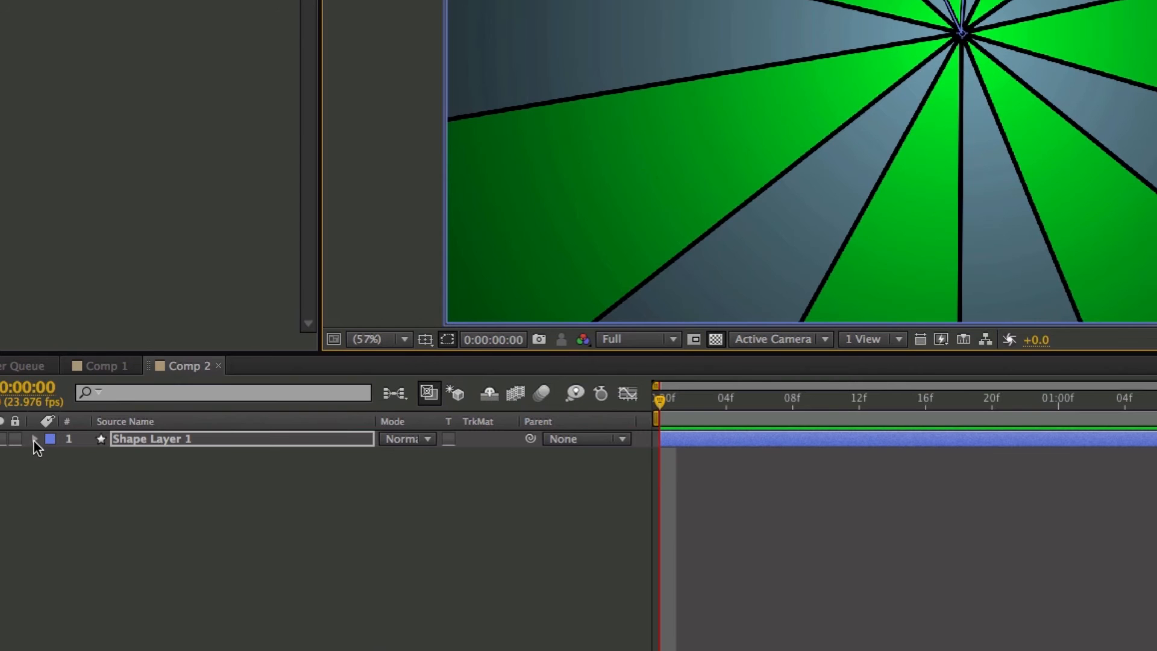
left_click(59, 620)
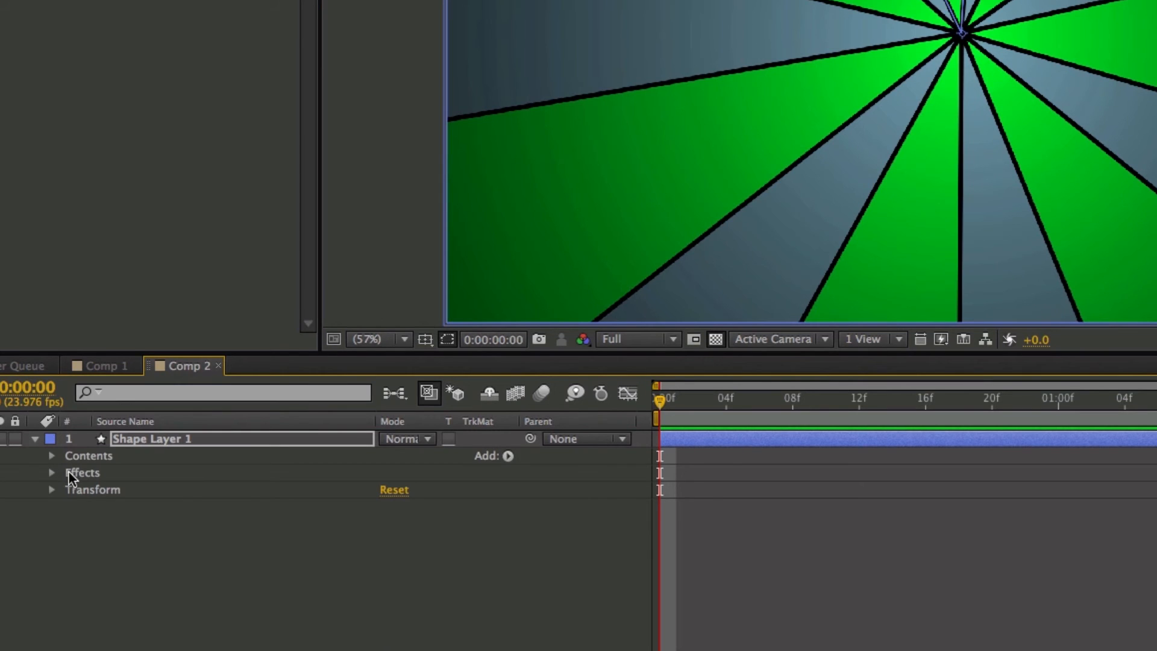
left_click(53, 489)
left_click(331, 523)
left_click(394, 488)
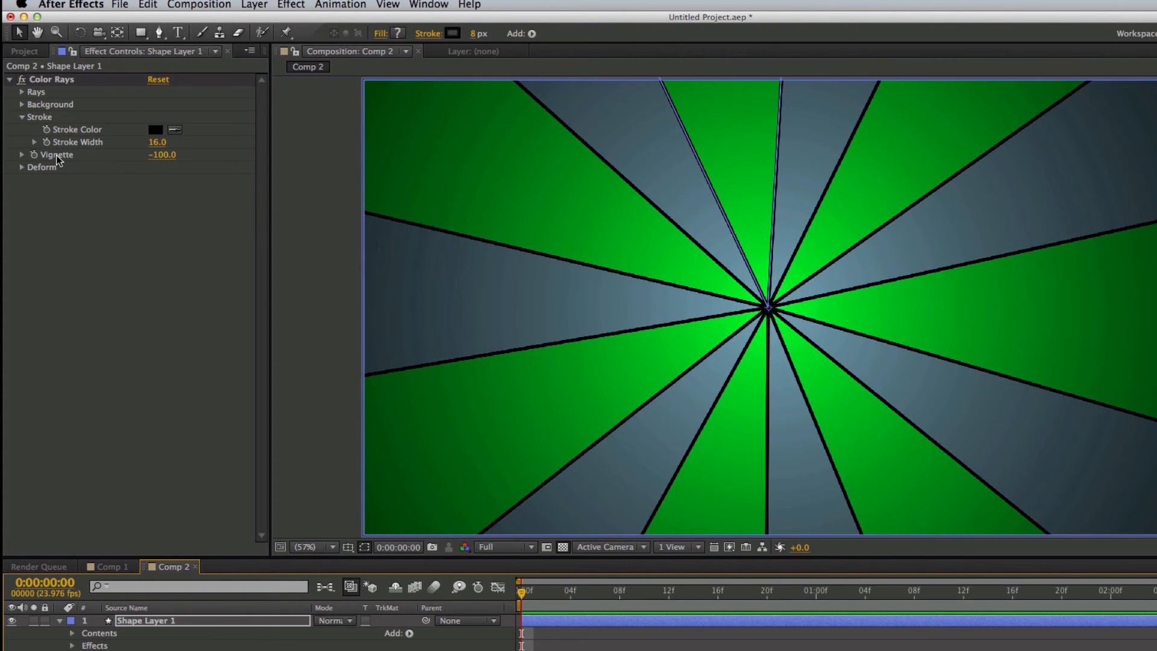
Set the Deform twist to 100 and both wobble amount and wobble speed to 75, and preview the animation
left_click(58, 158)
left_click(22, 168)
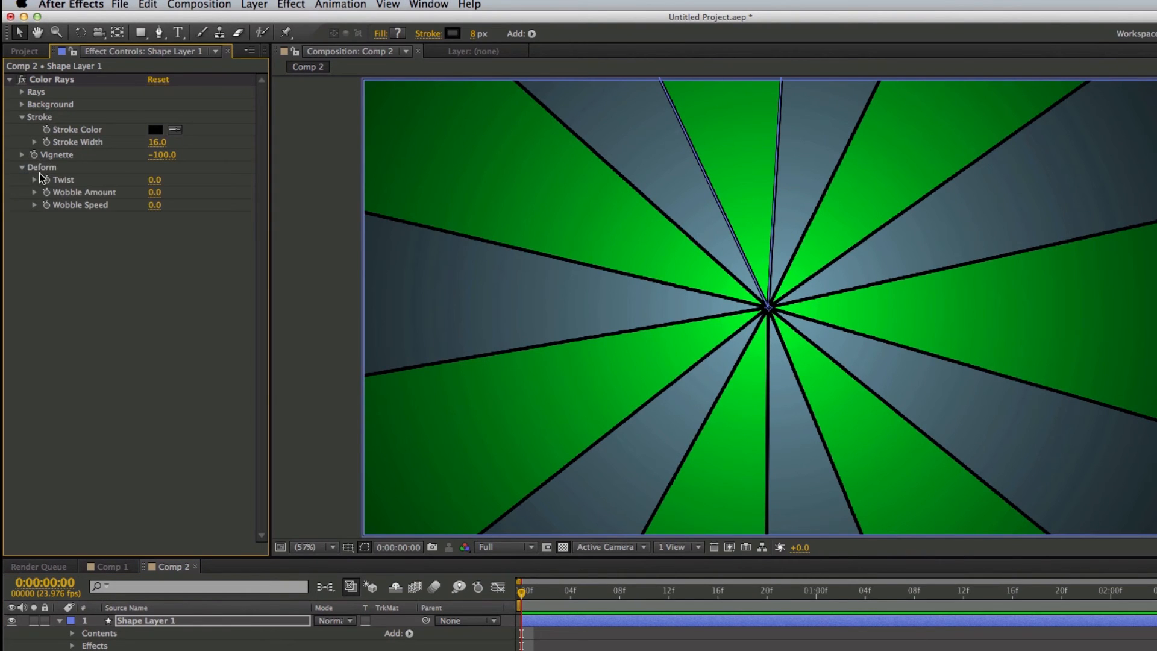
left_click_drag(154, 183, 235, 183)
left_click_drag(155, 195, 278, 353)
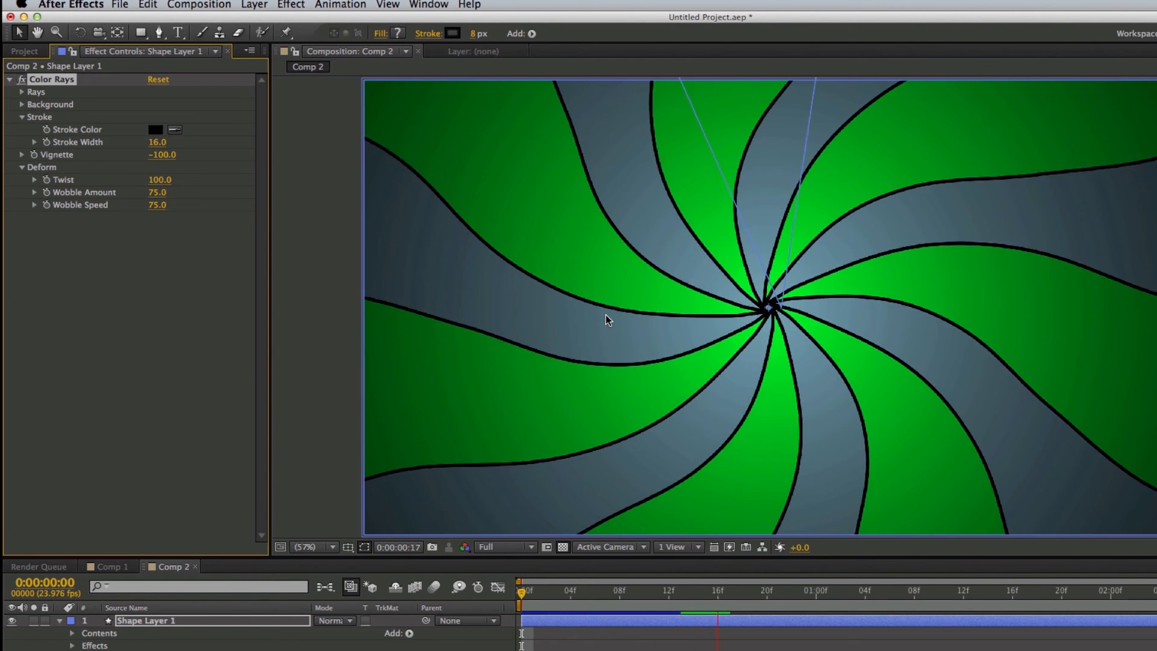
key("space")
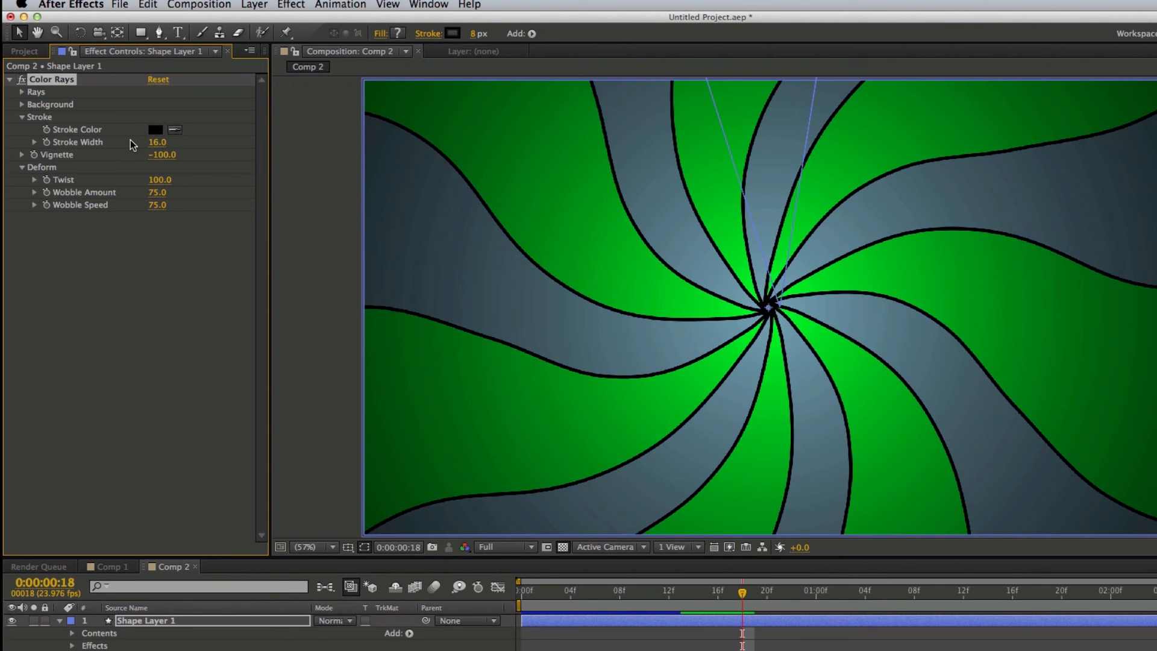
Set the twist, wobble amount and wobble speed to 0 and the rays' rotation to 15°
left_click(22, 92)
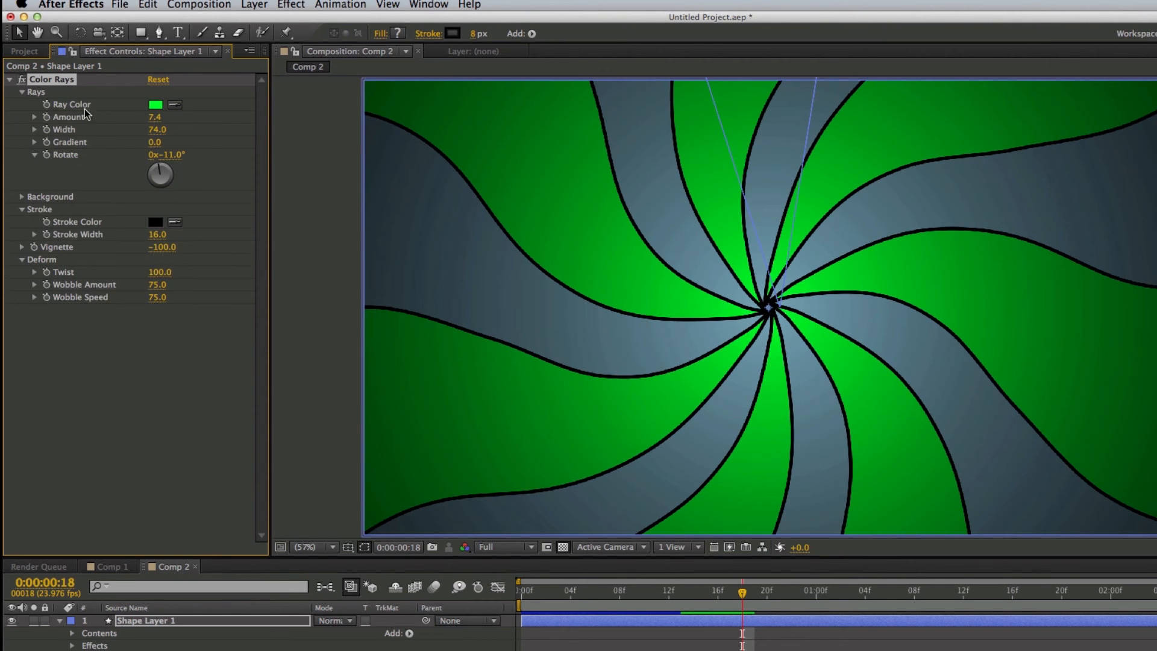
left_click(157, 272)
type("0")
key("Return")
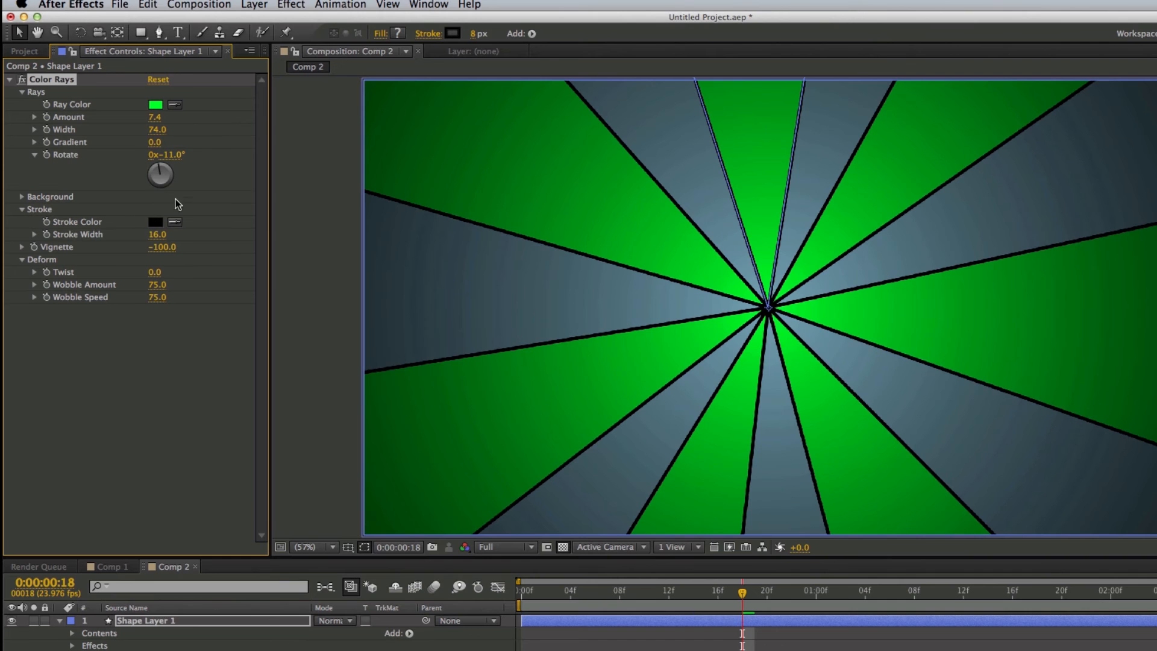
left_click(155, 284)
type("1")
key("Return")
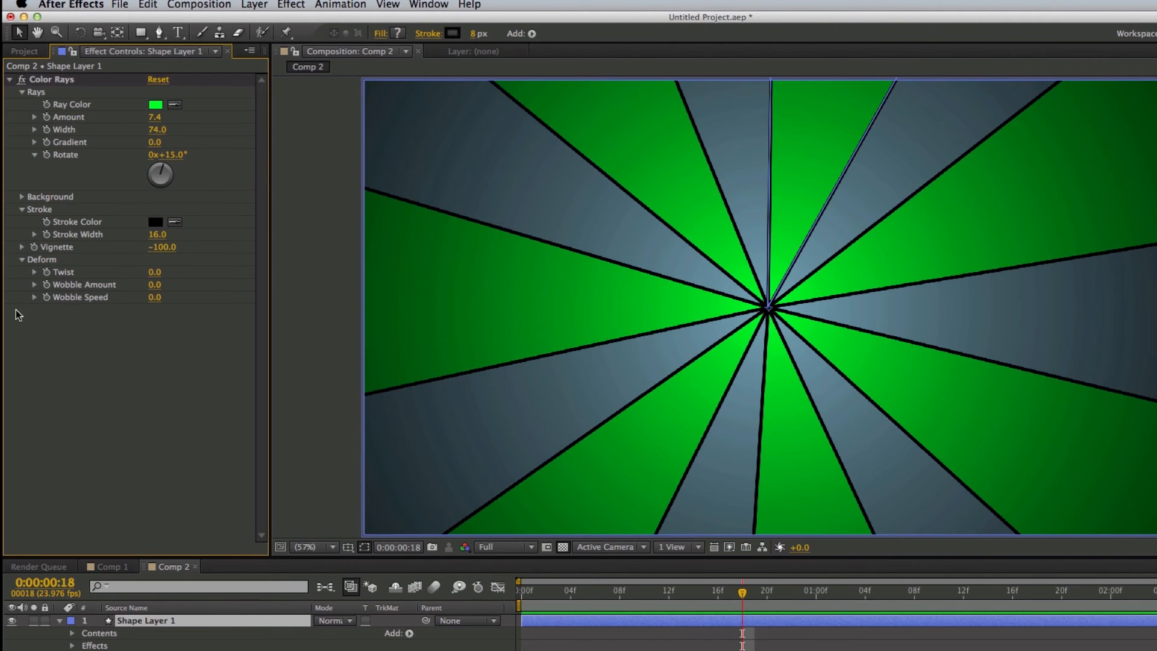
Import the MVI_7585.MOV footage into the project and place it above the shape layer in Comp 2
left_click(24, 52)
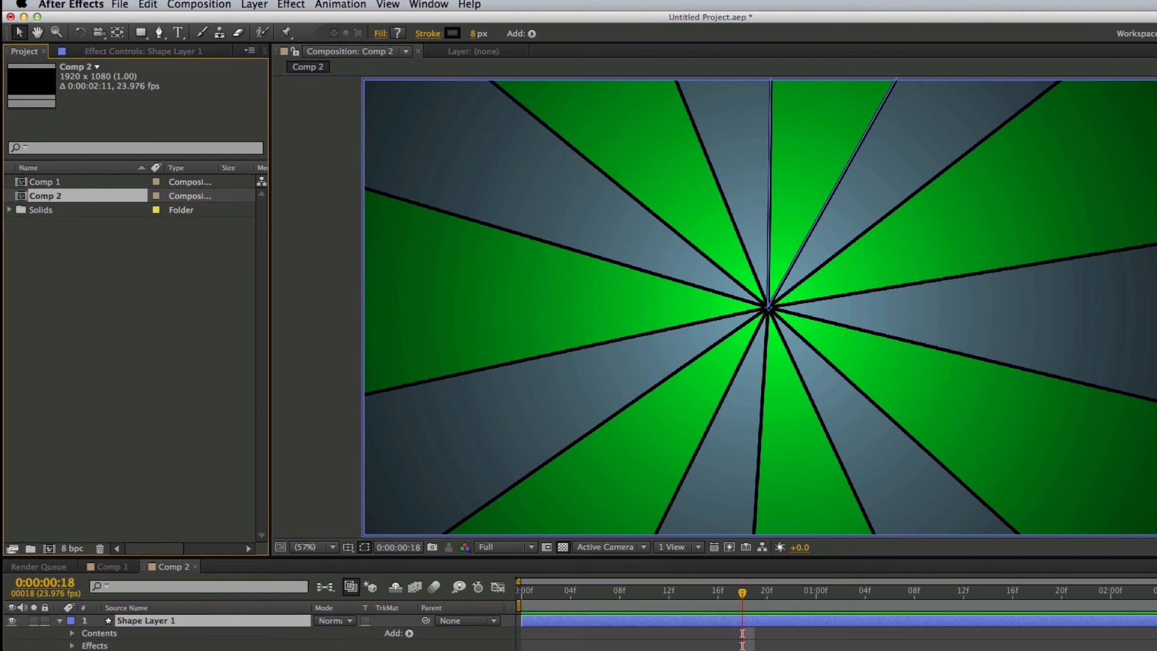
left_click_drag(2, 415, 126, 369)
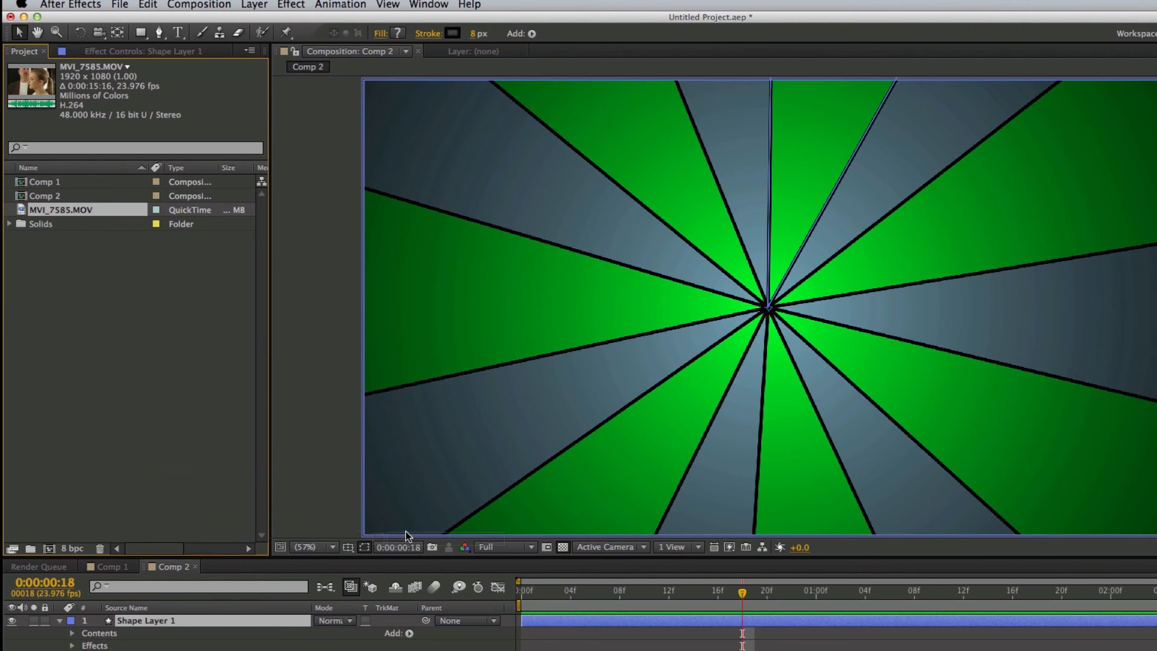
left_click_drag(631, 592, 570, 597)
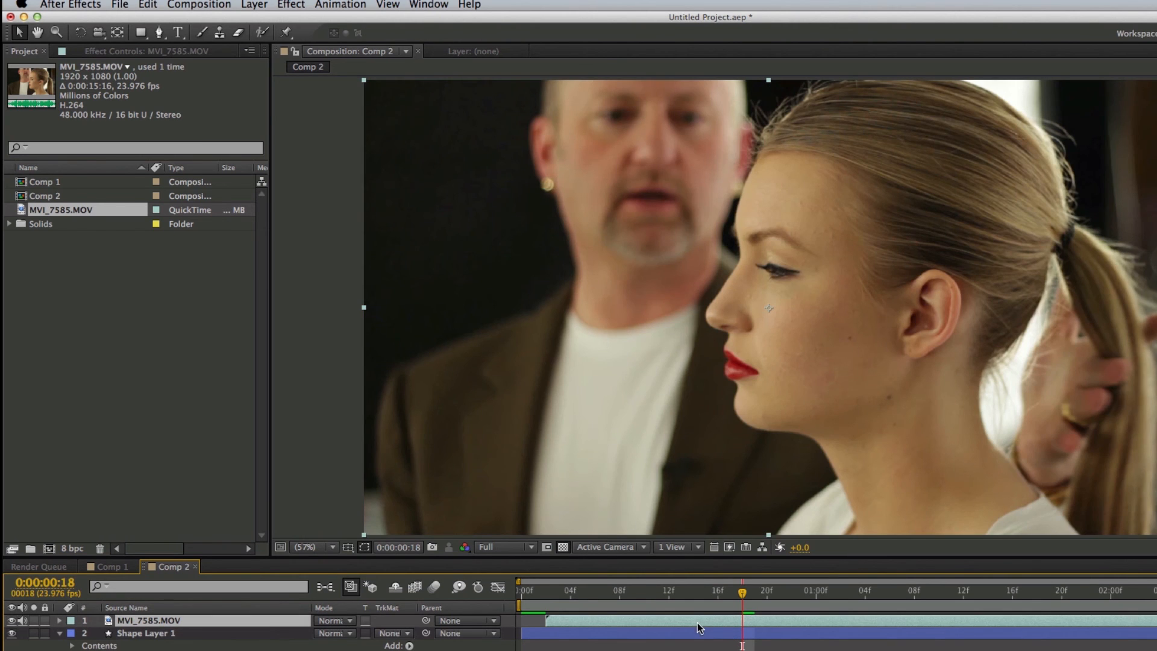
Shift the MVI_7585.MOV layer so it starts at the beginning of Comp 2, and preview the footage from the first frame
left_click_drag(699, 627, 675, 623)
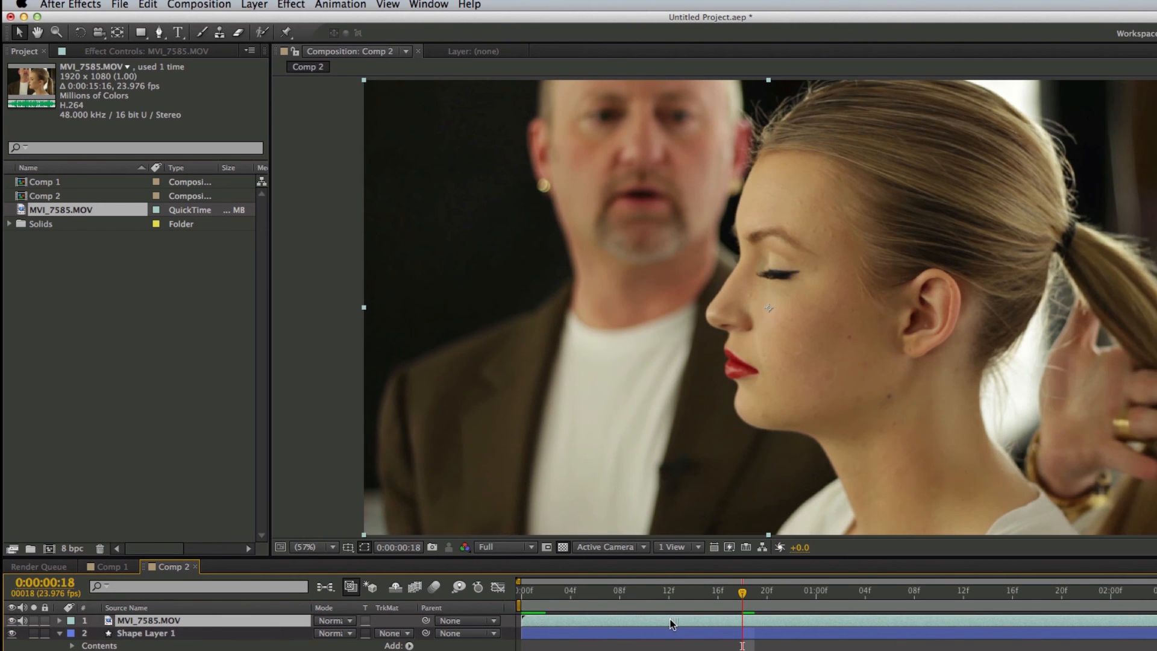
left_click(520, 597)
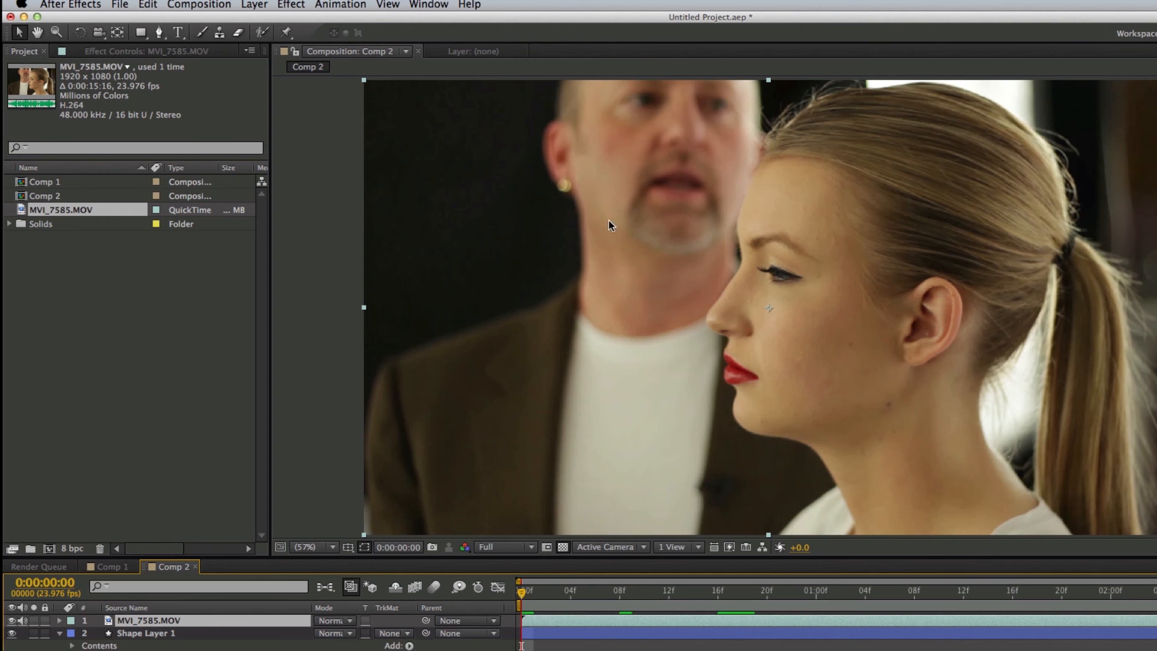
key("KP_0")
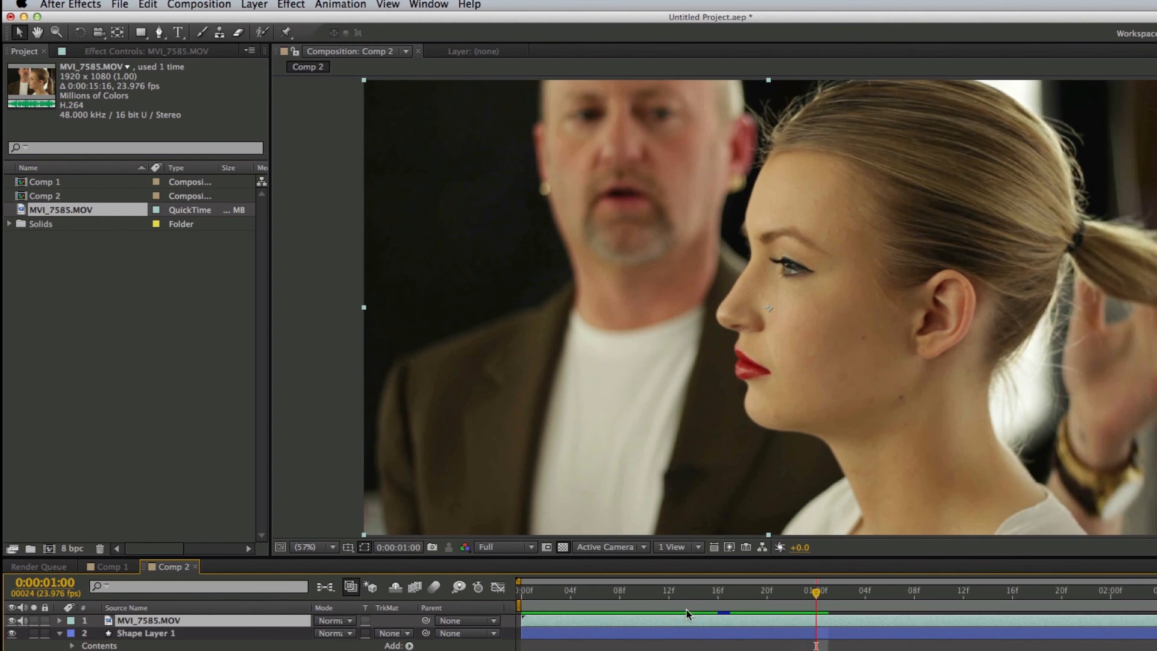
key("space")
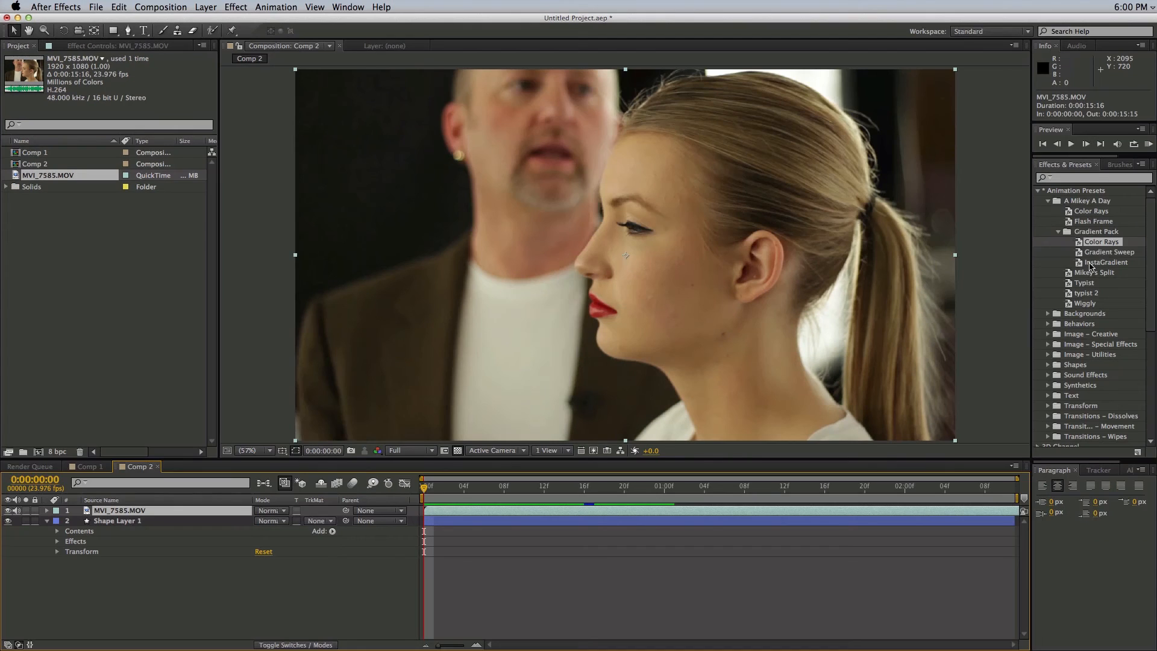
Apply the InstaGradient preset to the MVI_7585.MOV layer, preview the result and return to the first frame
left_click(1093, 263)
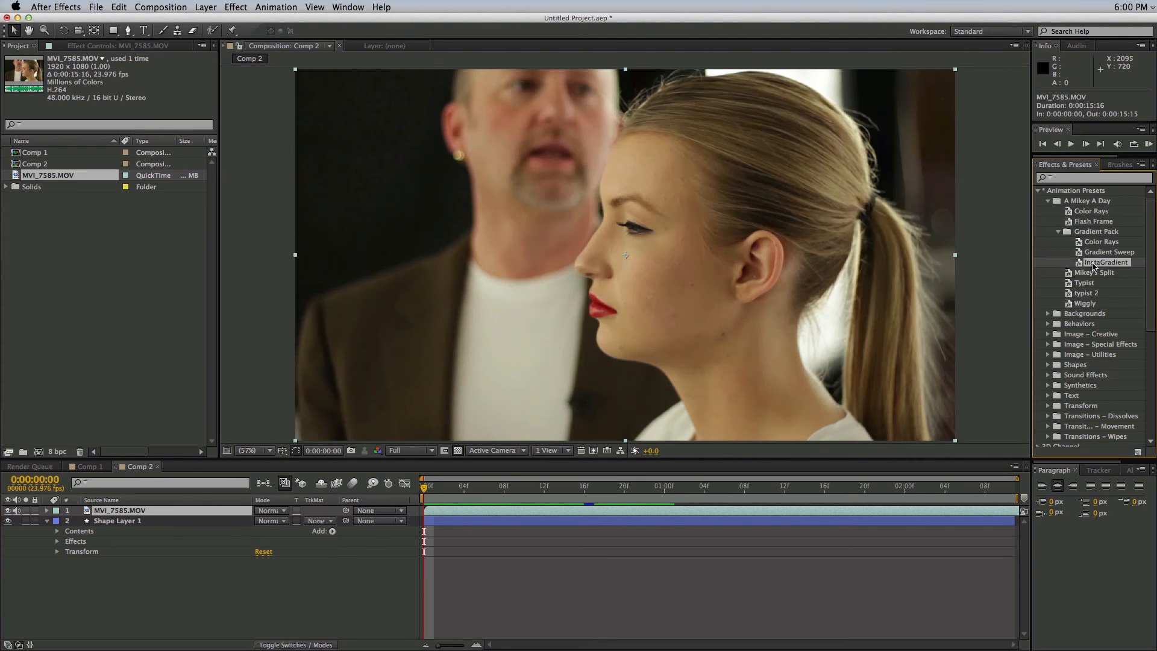
left_click_drag(1080, 266, 482, 515)
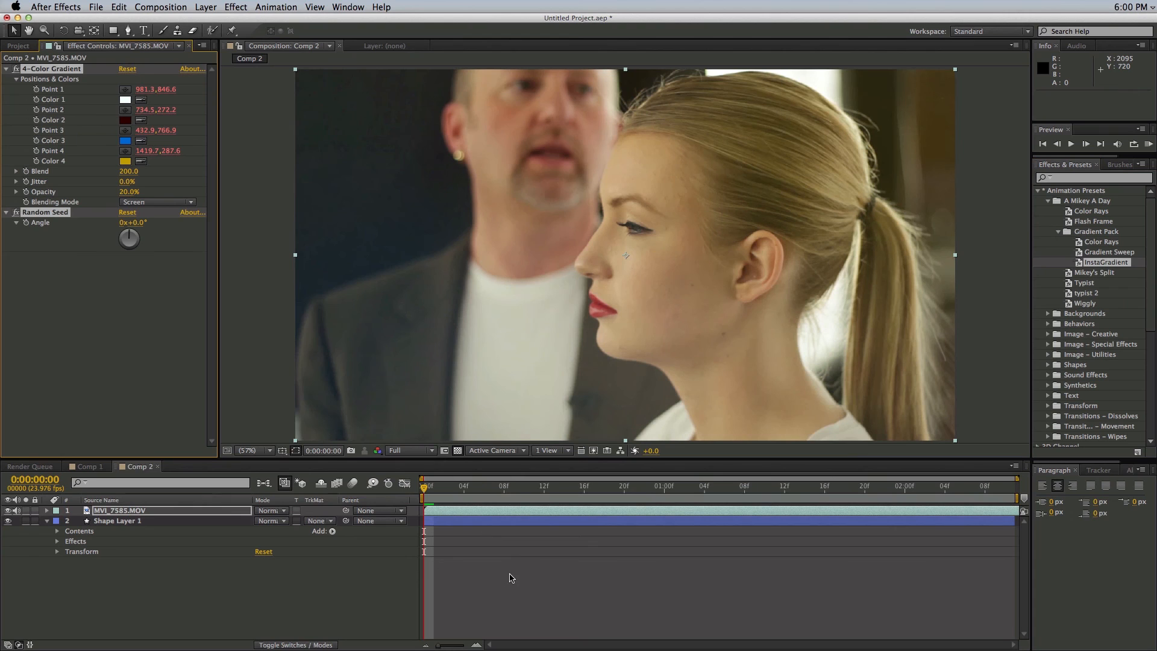
left_click(473, 516)
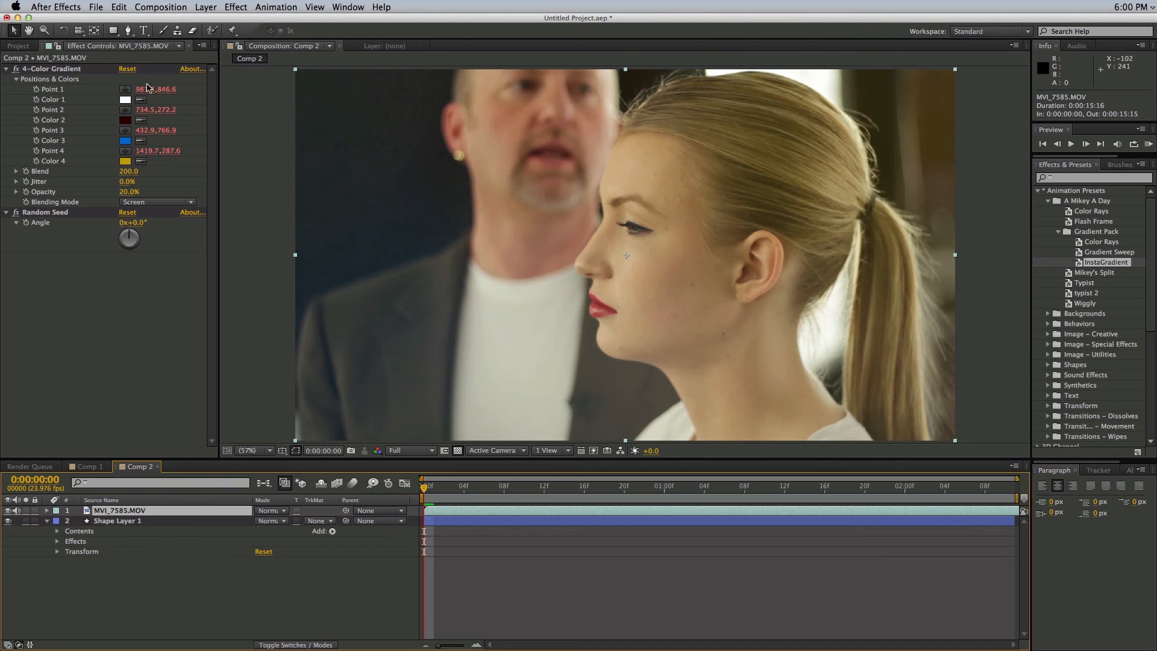
key("space")
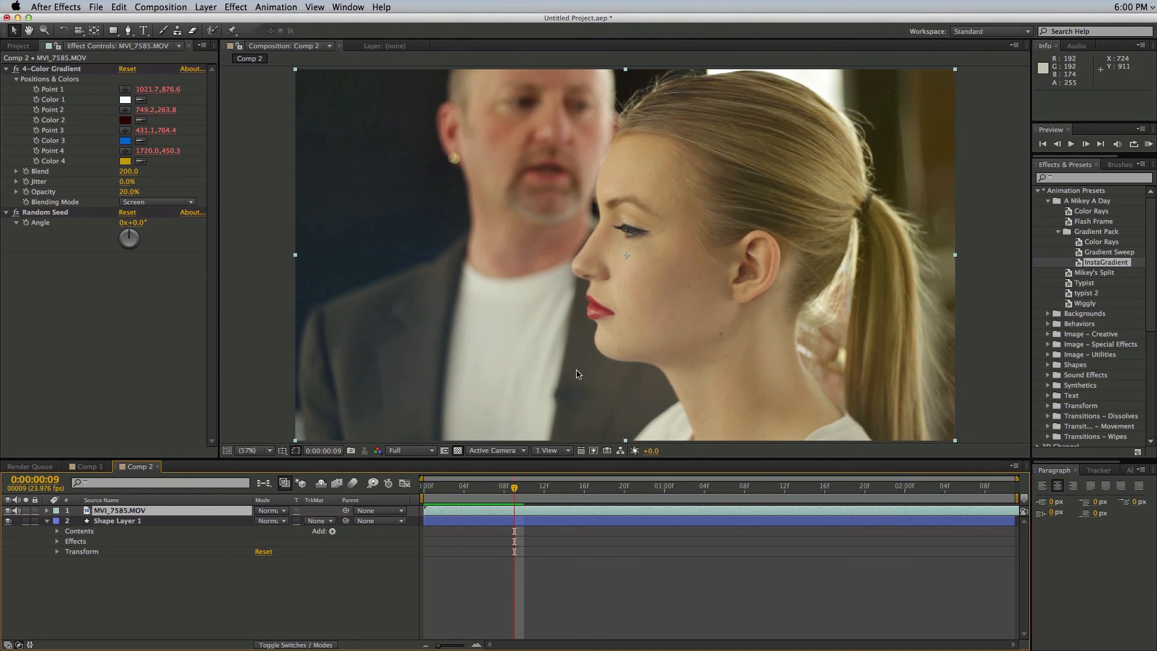
left_click_drag(517, 488, 417, 494)
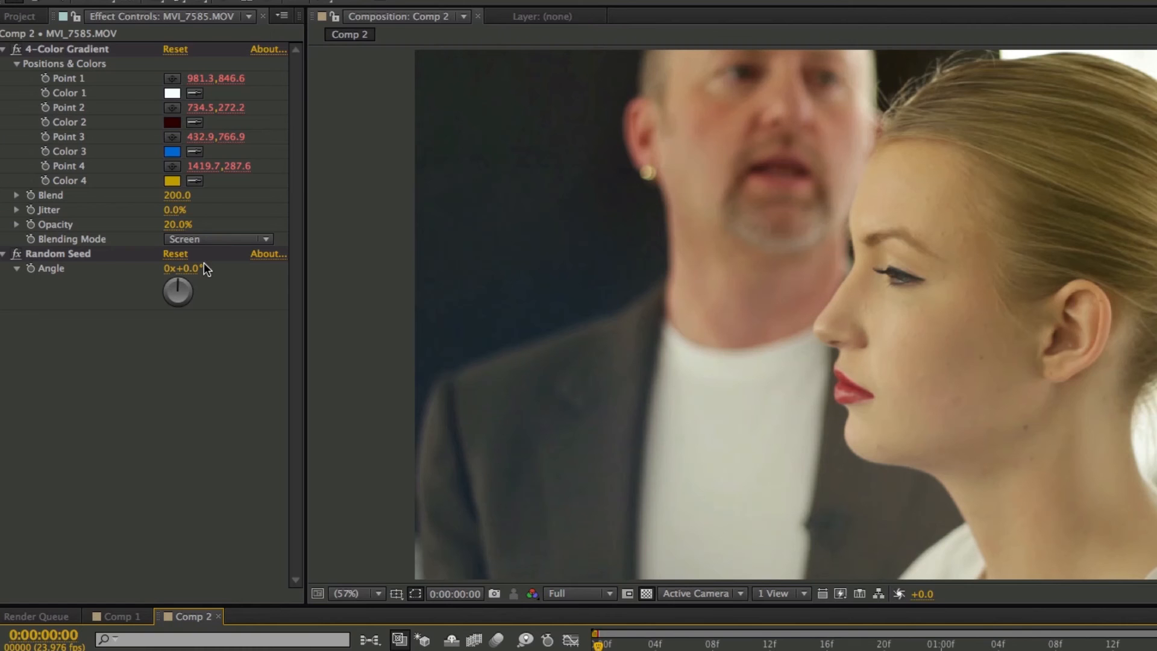
Set the 4-Color Gradient opacity to 23% and the Random Seed angle to 18°, and preview the footage
left_click_drag(192, 269, 209, 268)
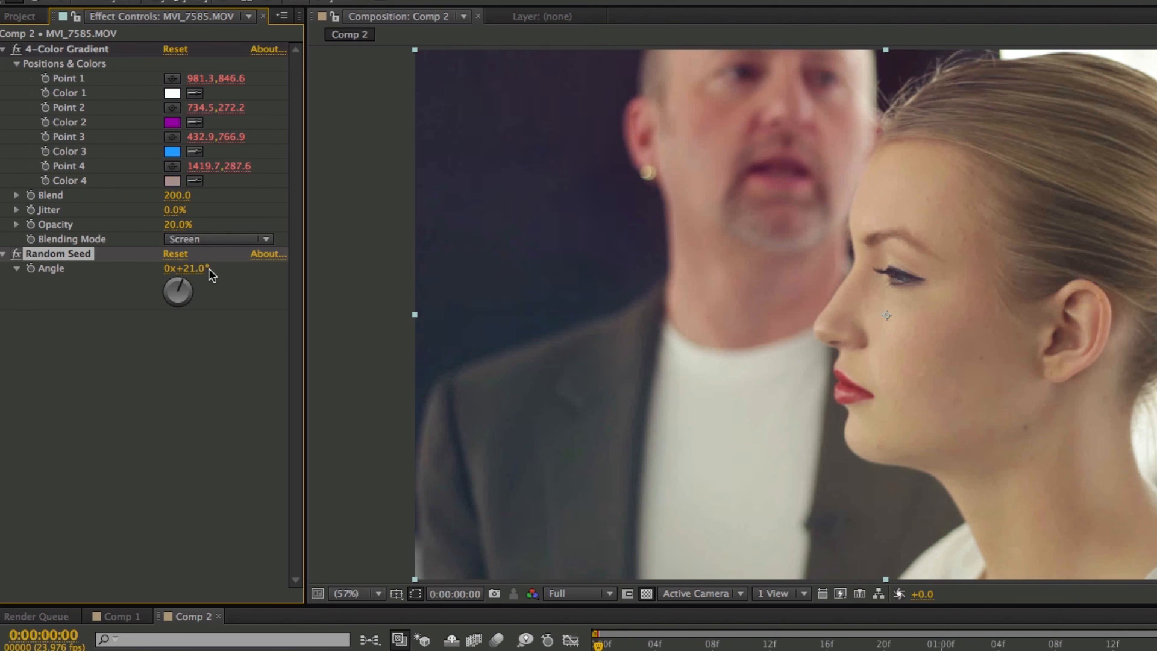
left_click_drag(164, 224, 197, 269)
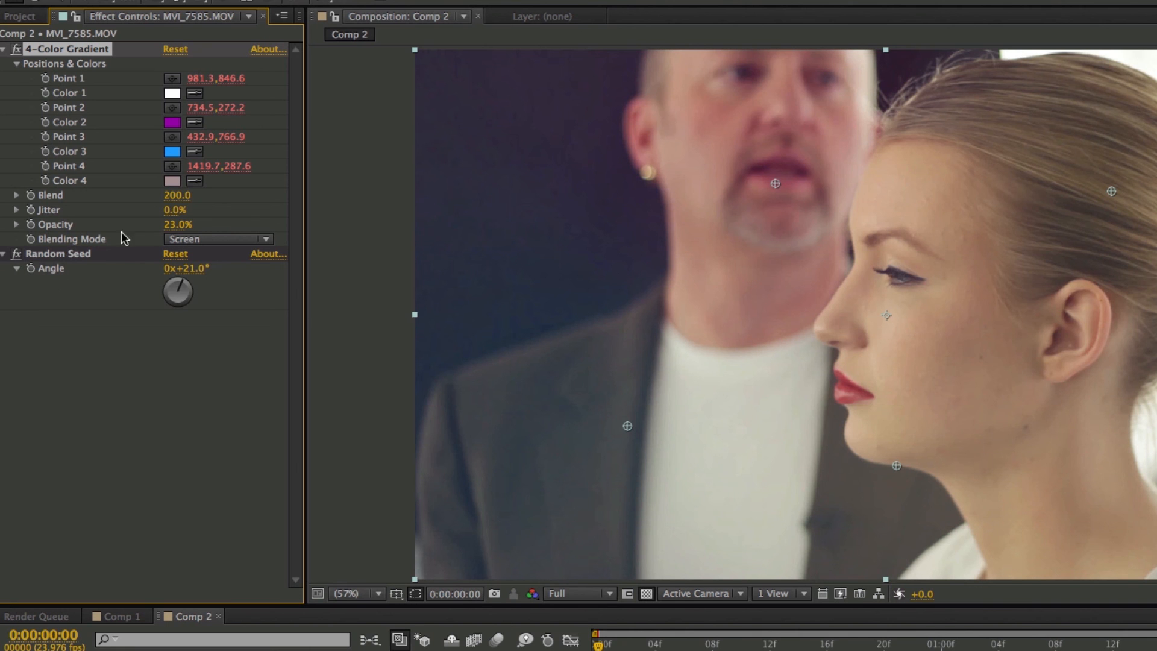
left_click_drag(189, 269, 186, 268)
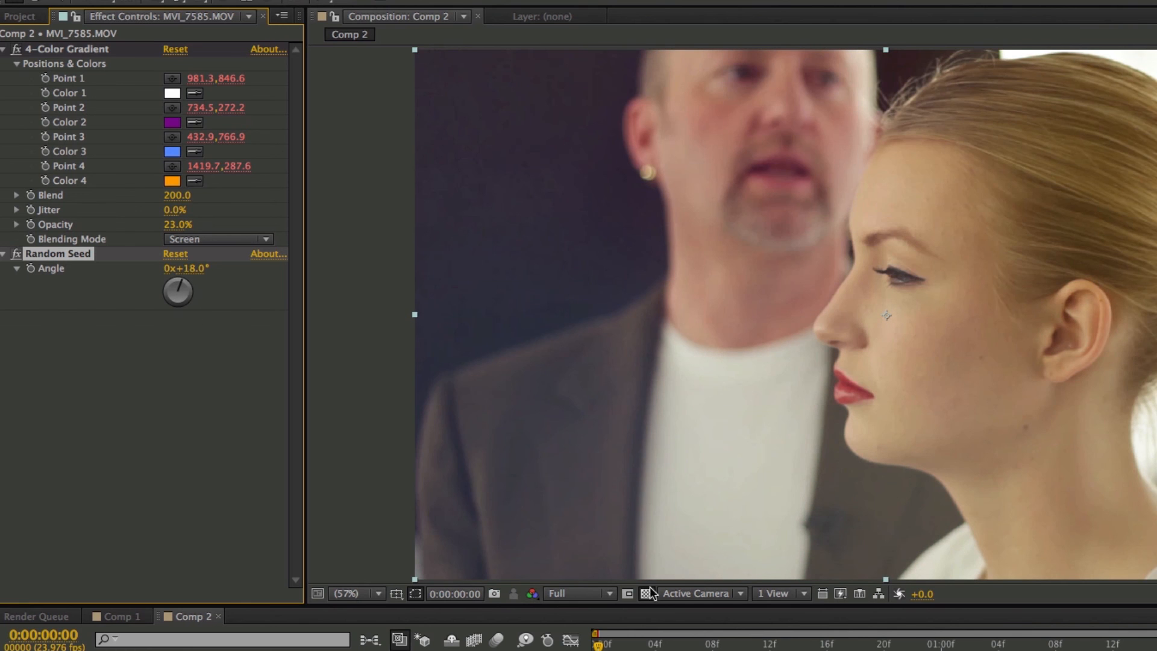
key("space")
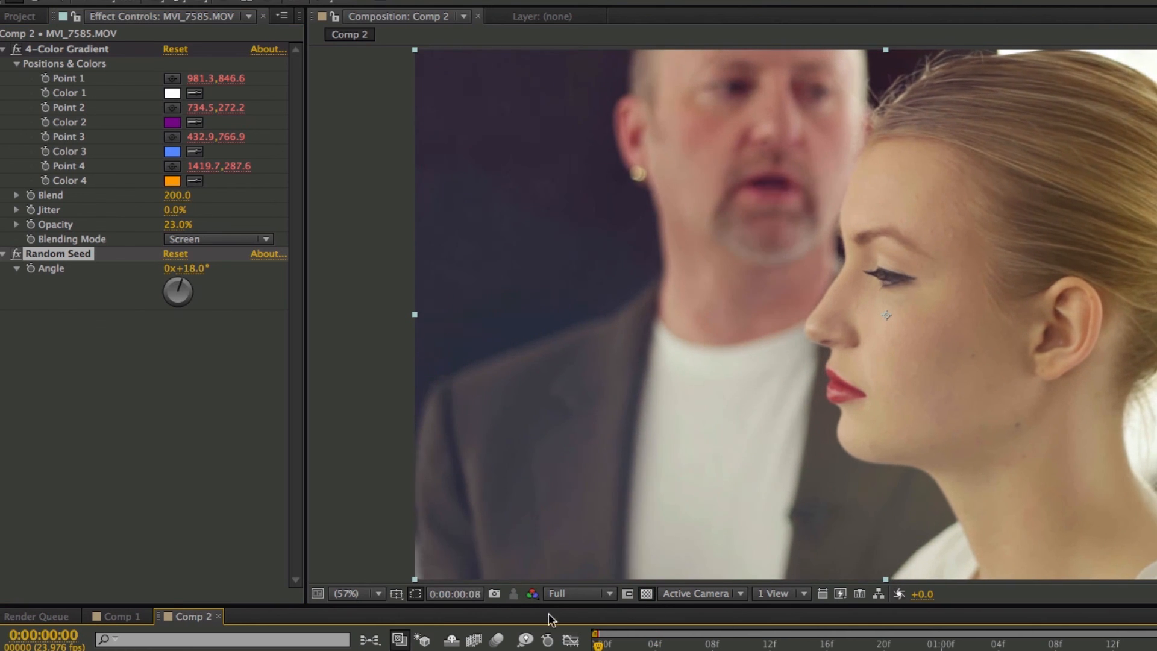